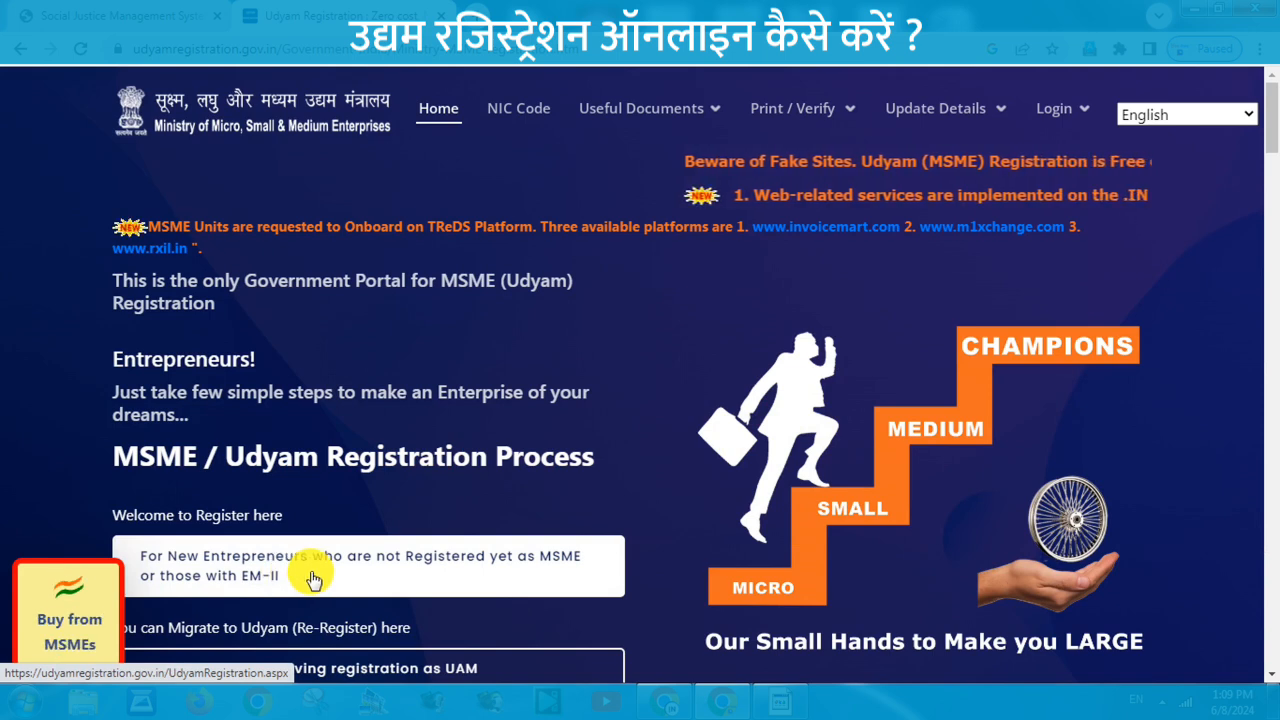
Start a new-entrepreneur registration, enter the Aadhaar number and name, and request an OTP.
click(312, 578)
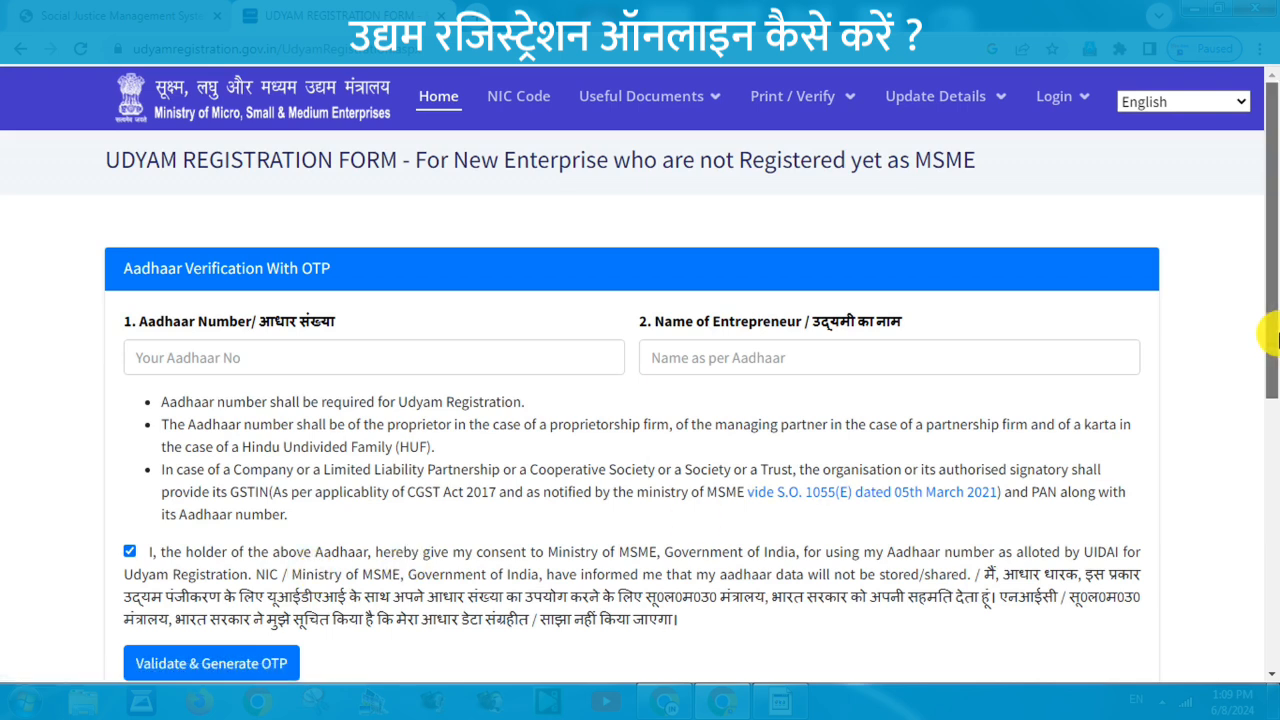
scroll(1272, 338, down, 1)
click(229, 266)
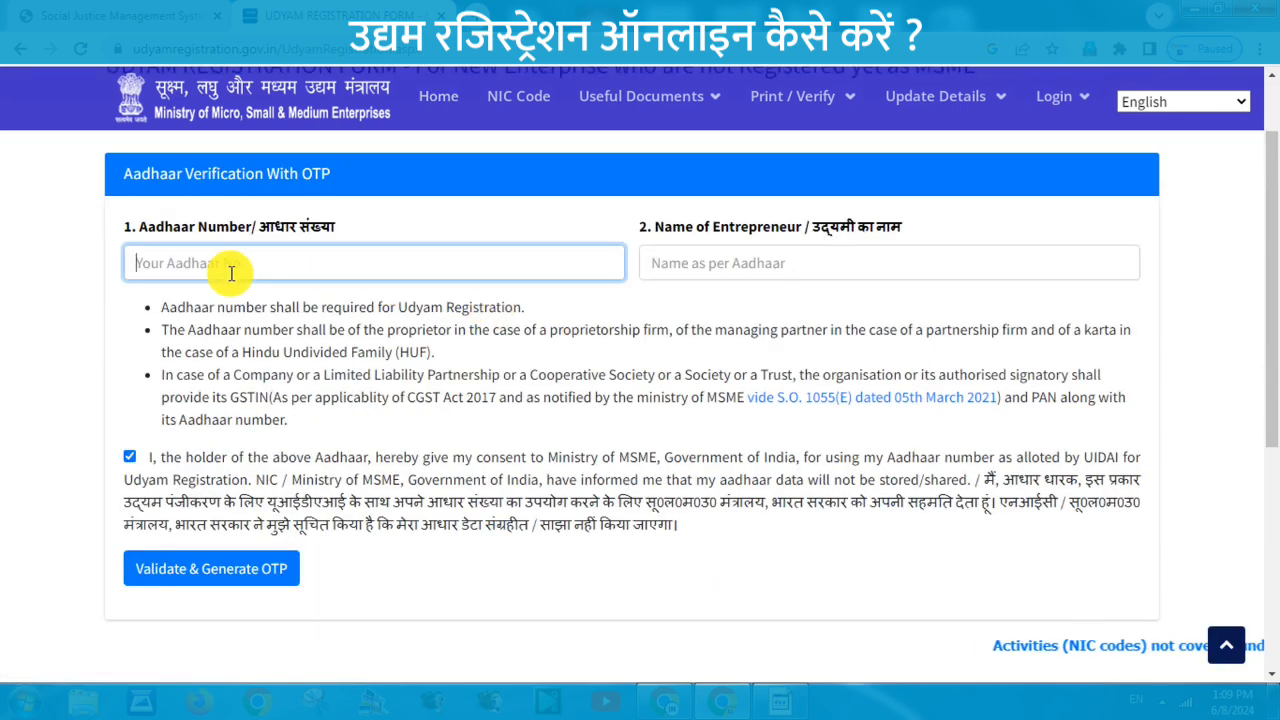
text(4)
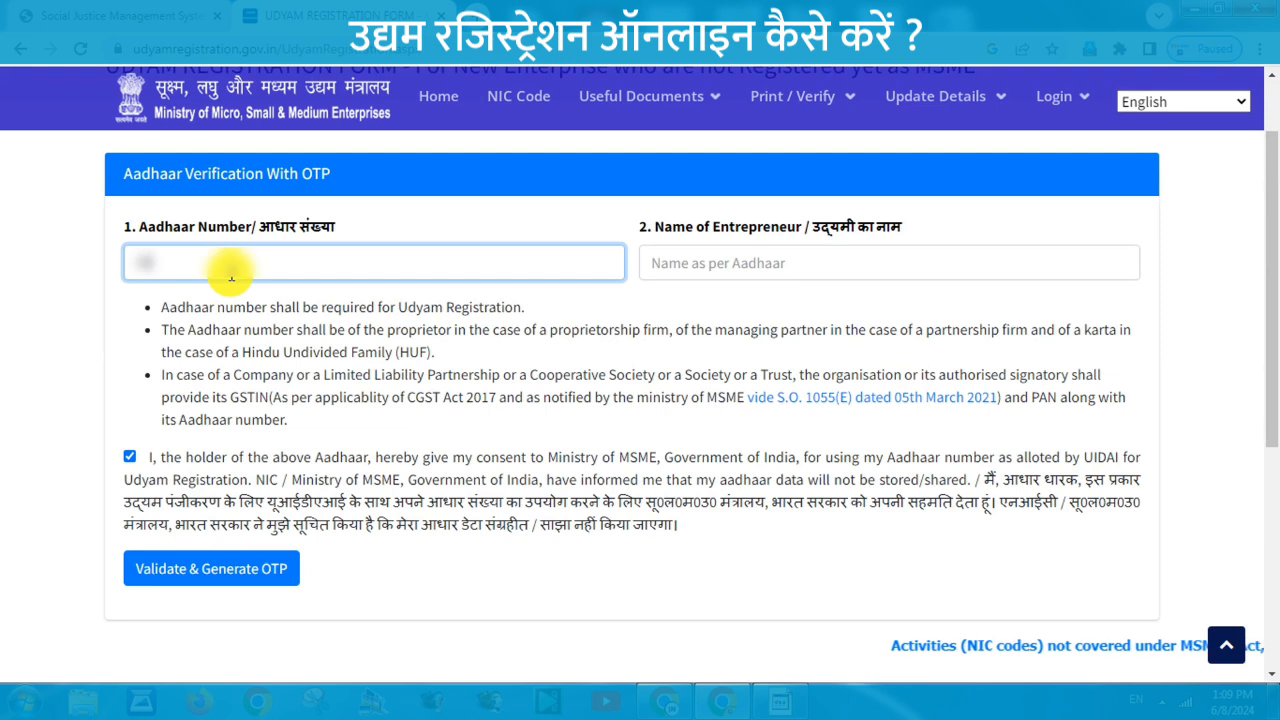
text(094)
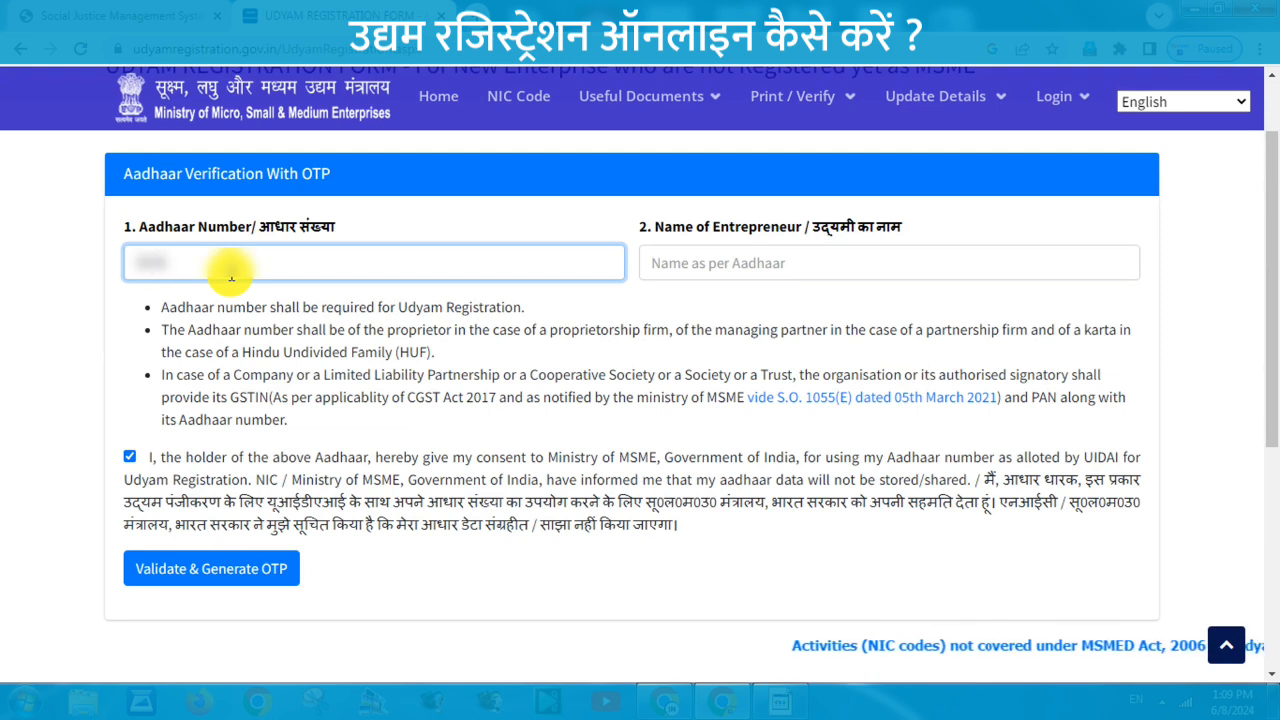
text(***)
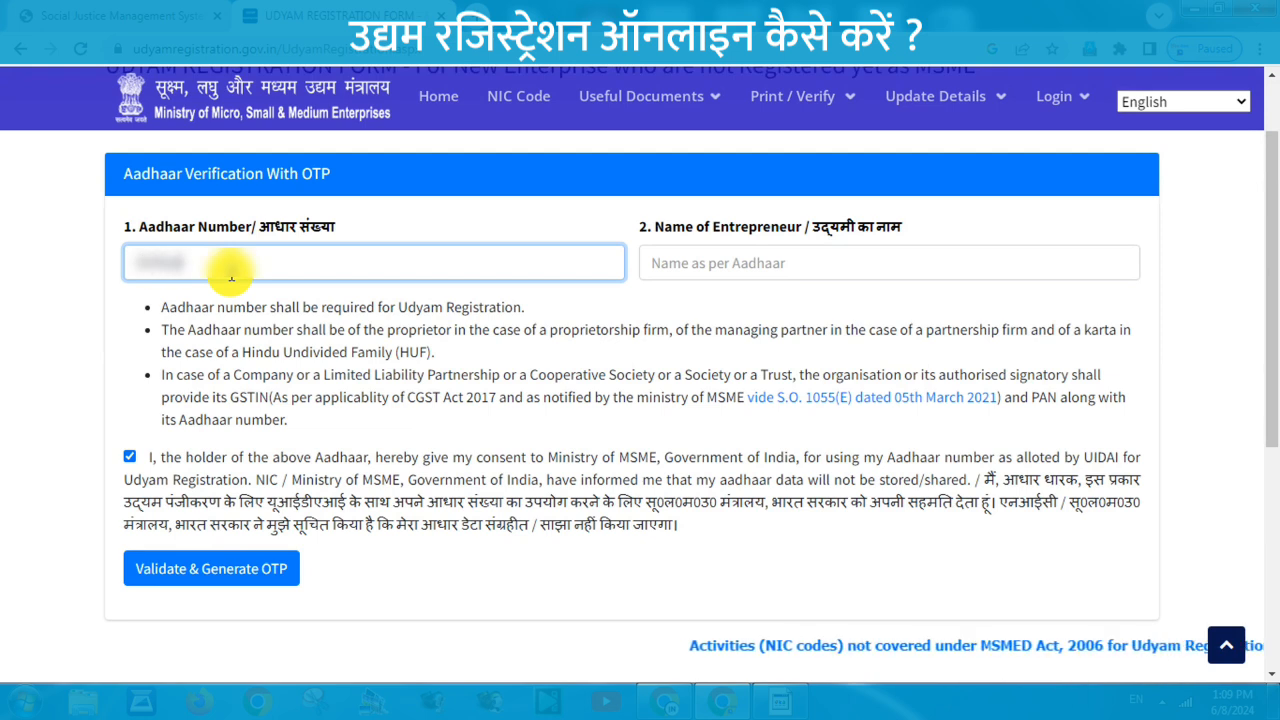
text(**)
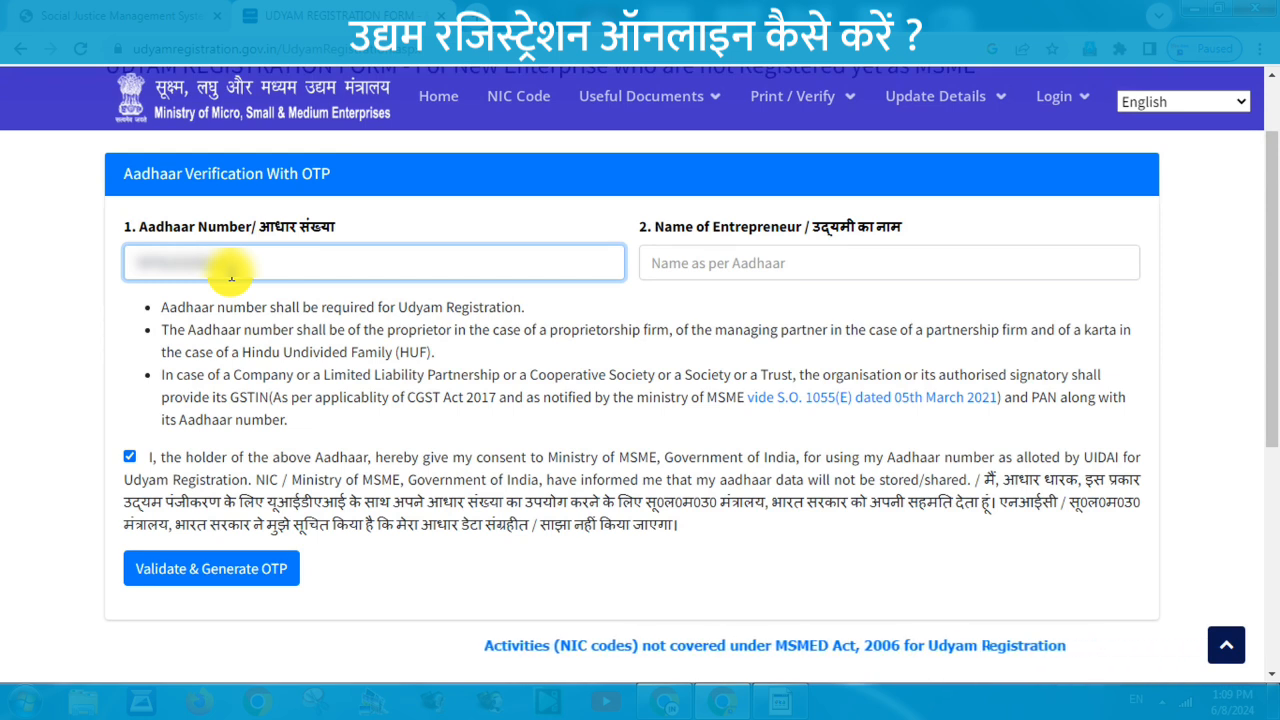
click(723, 266)
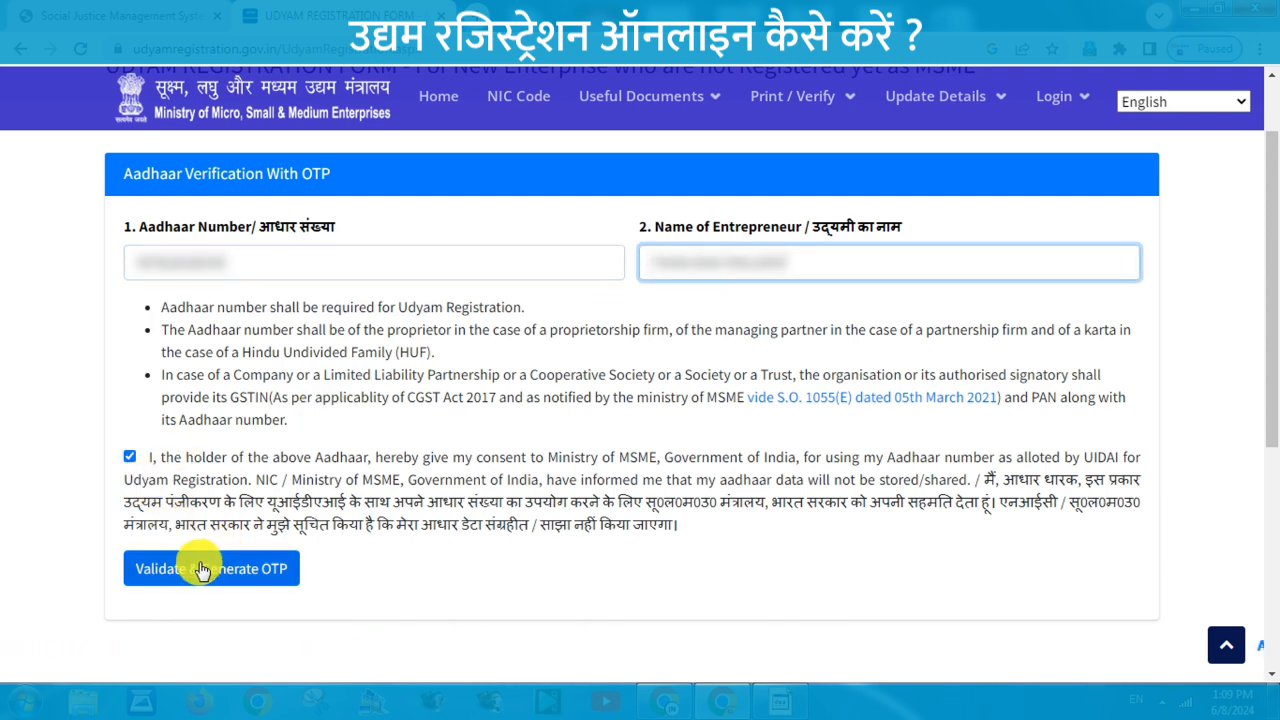
click(222, 572)
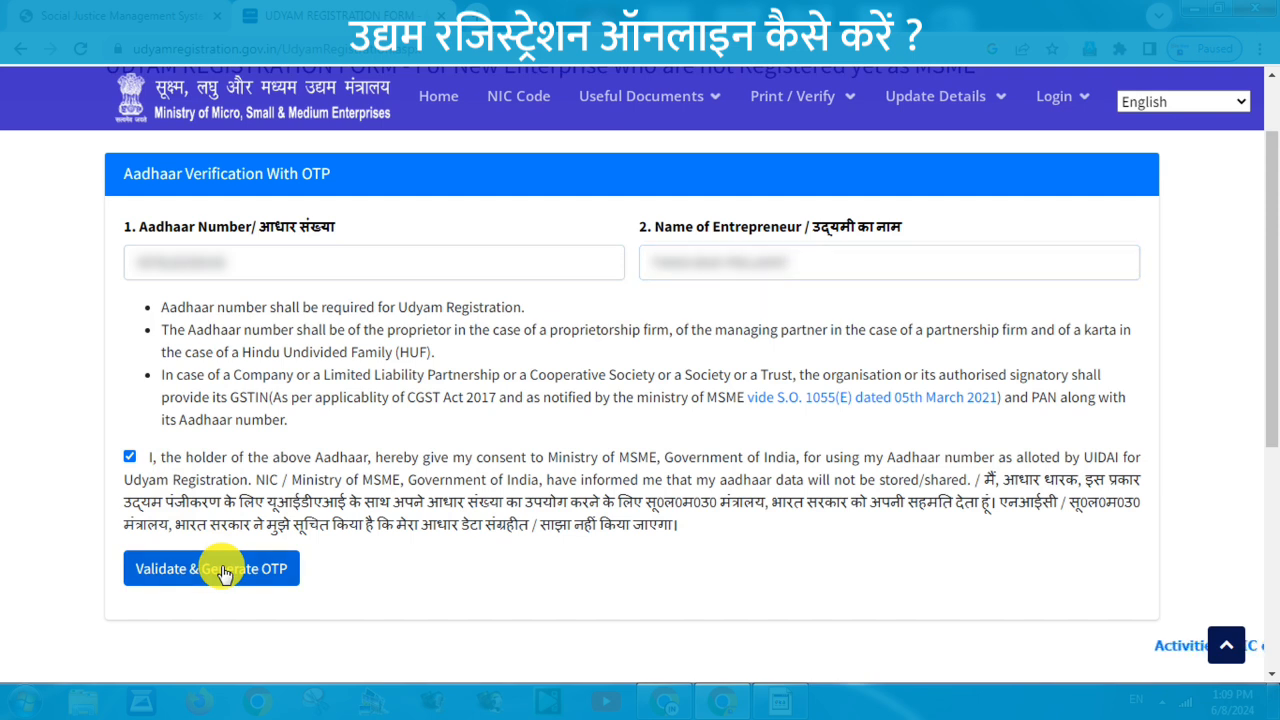
Enter the received OTP and validate the Aadhaar details.
click(175, 594)
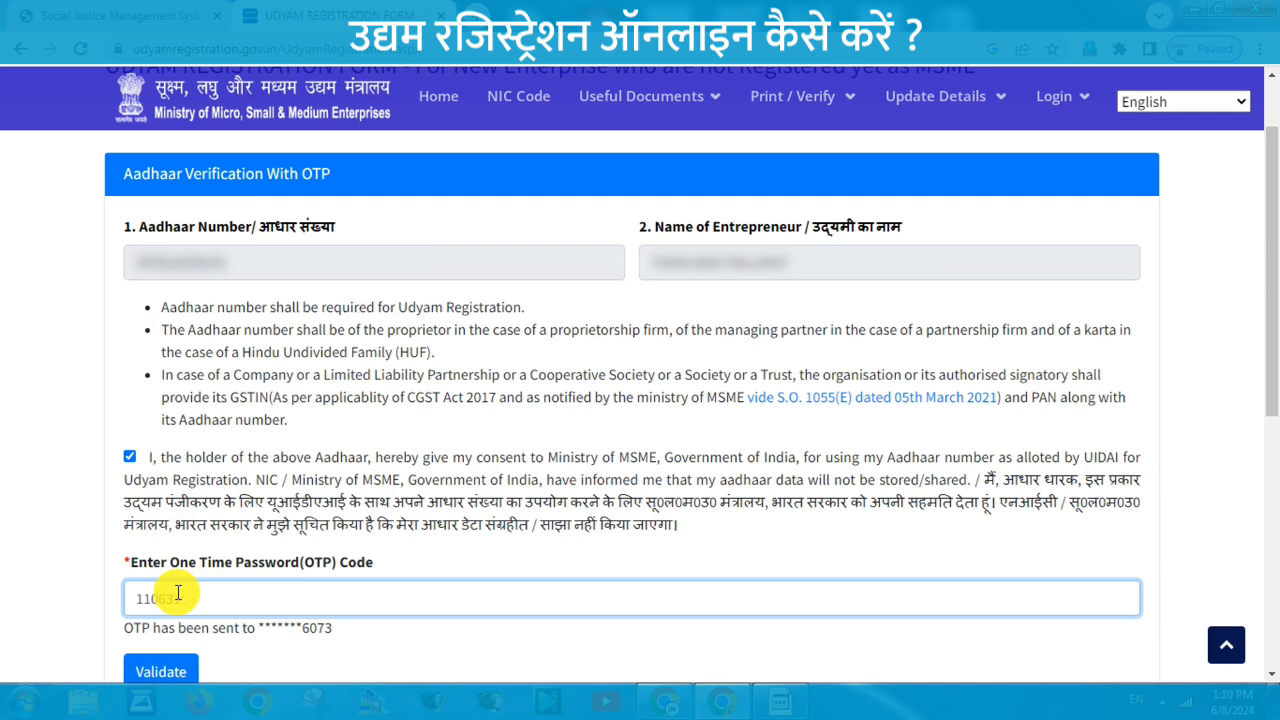
click(161, 671)
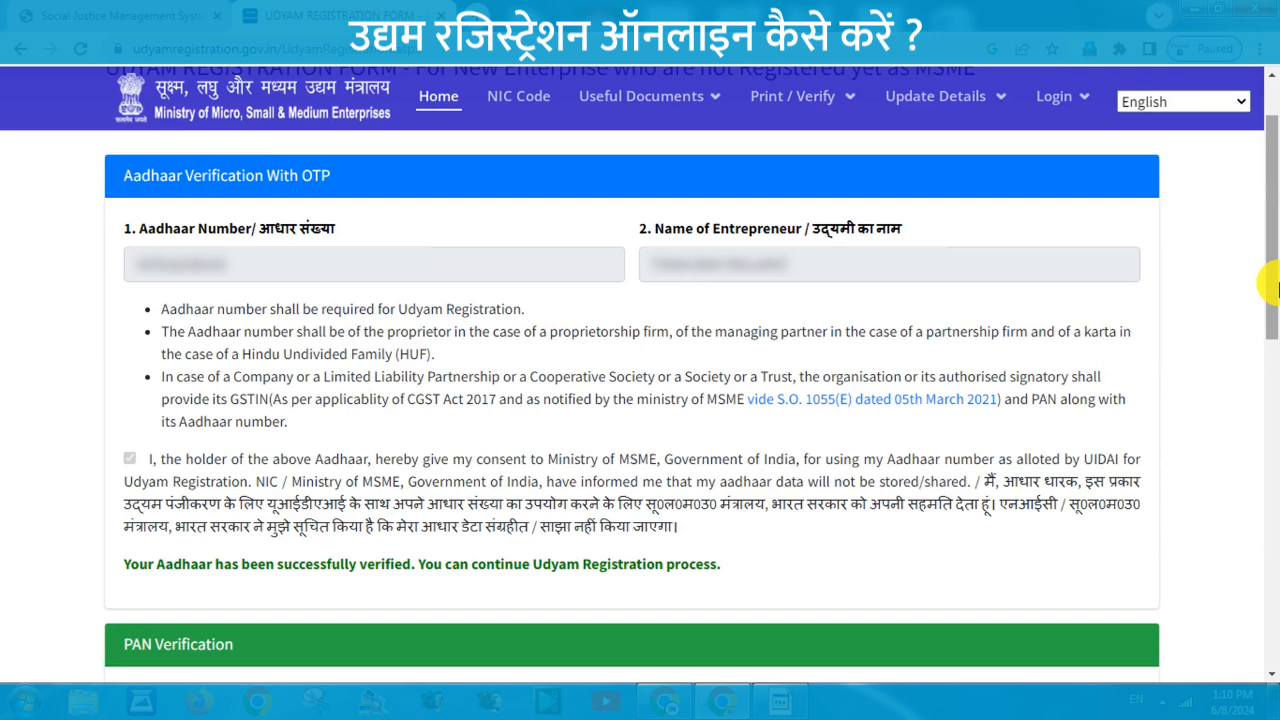
Choose 1. Proprietary as the organisation type and enter the PAN and the holder's name.
drag(1270, 288, 1269, 457)
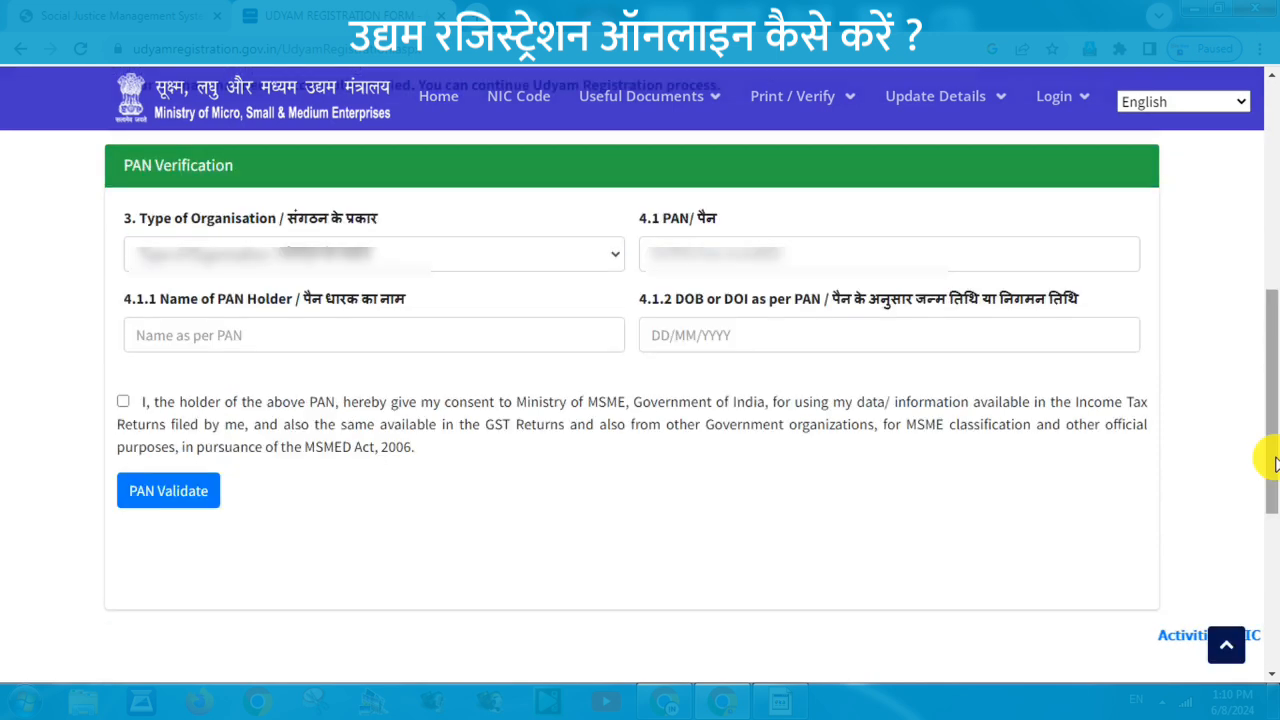
click(345, 254)
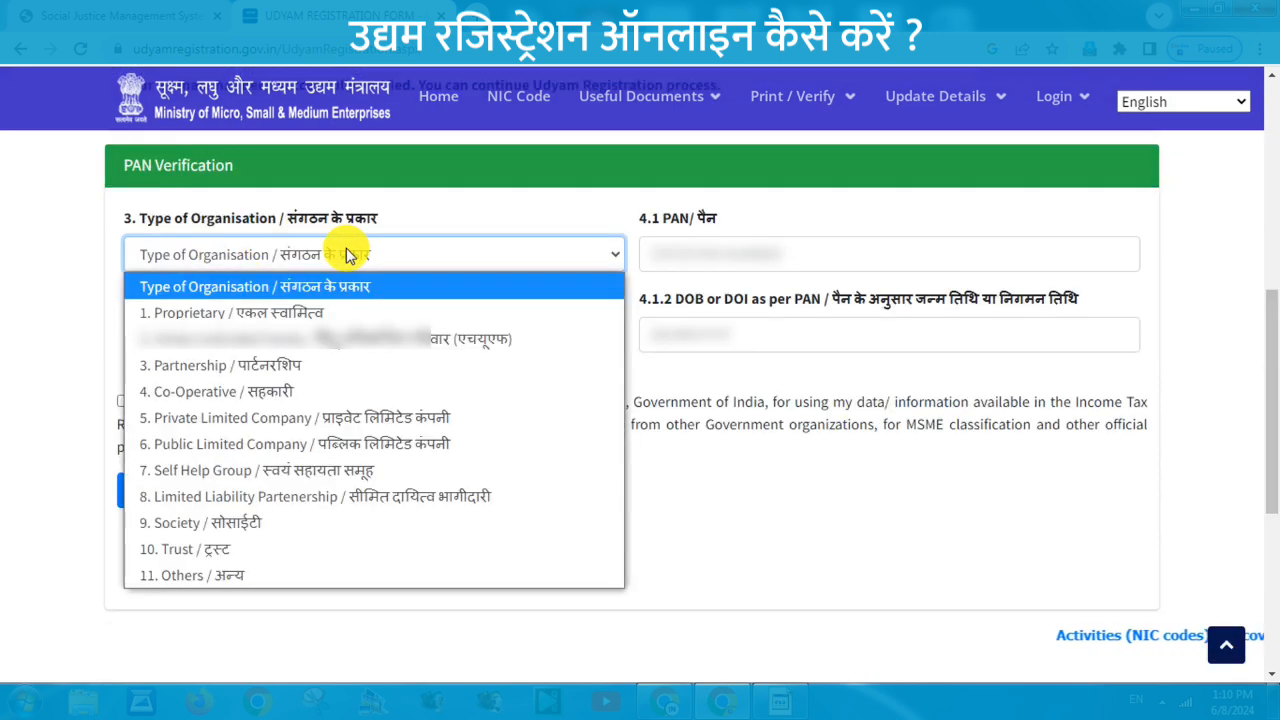
click(286, 313)
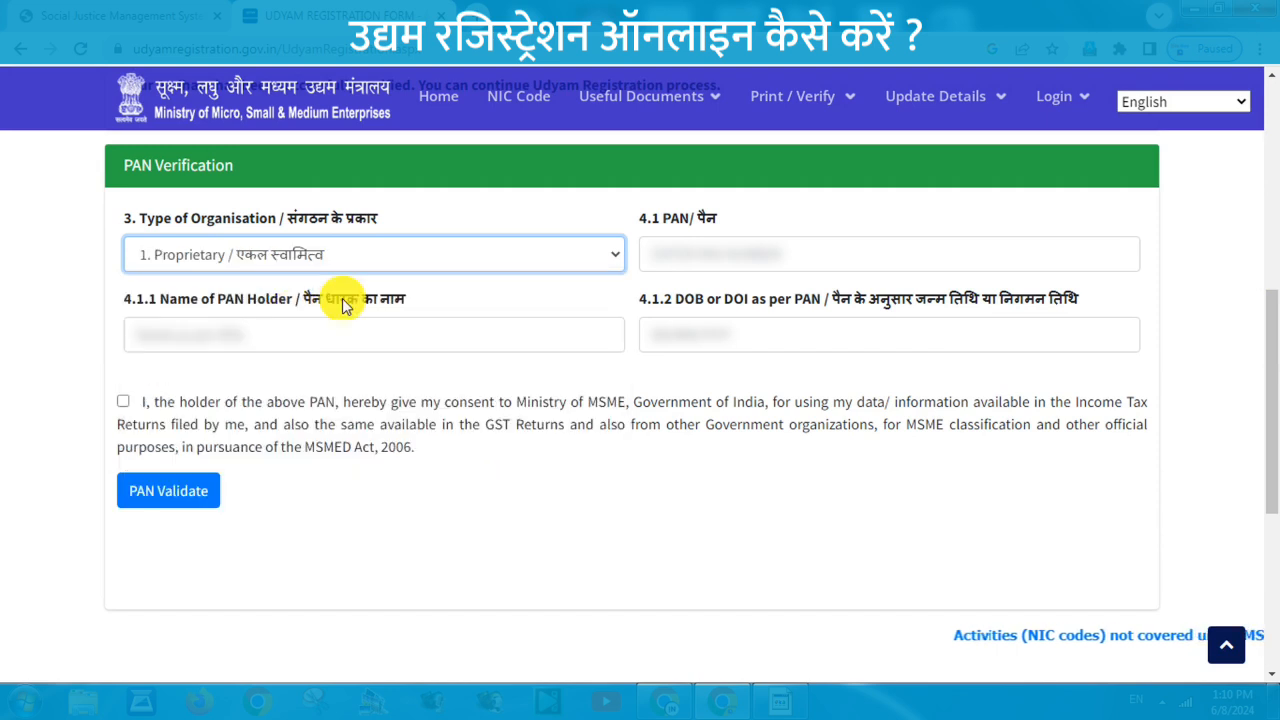
click(678, 253)
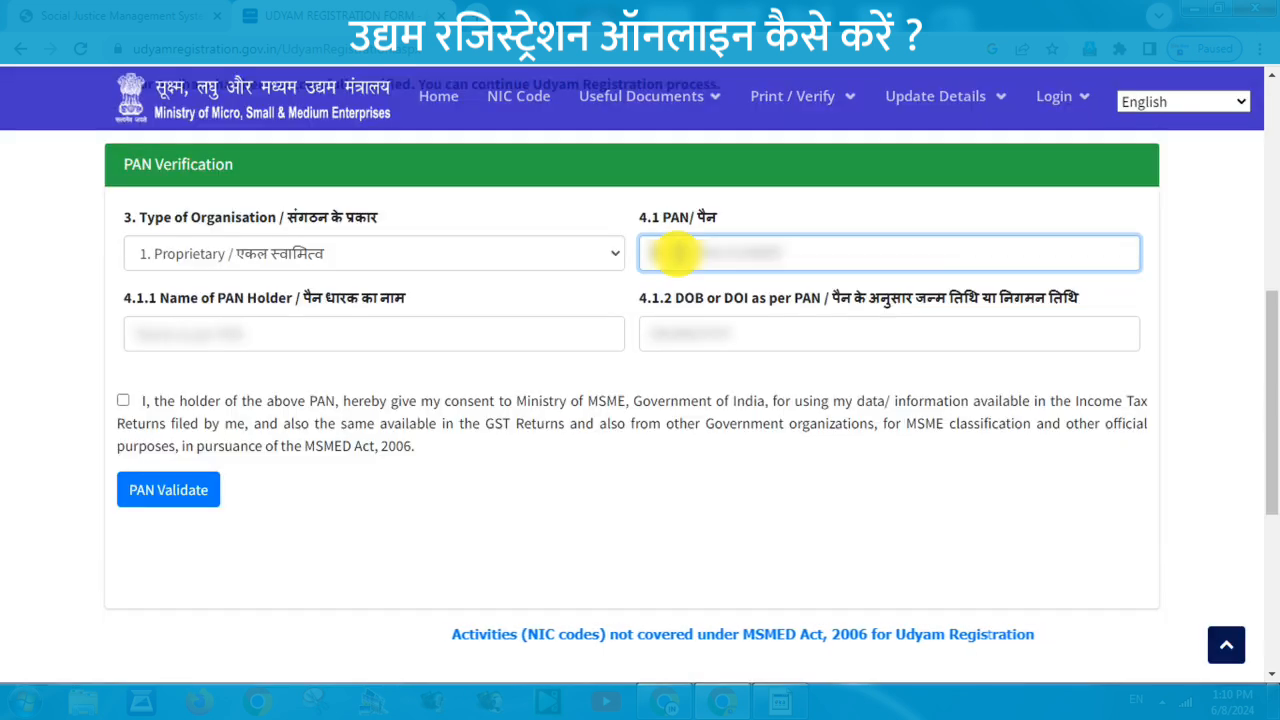
text(A)
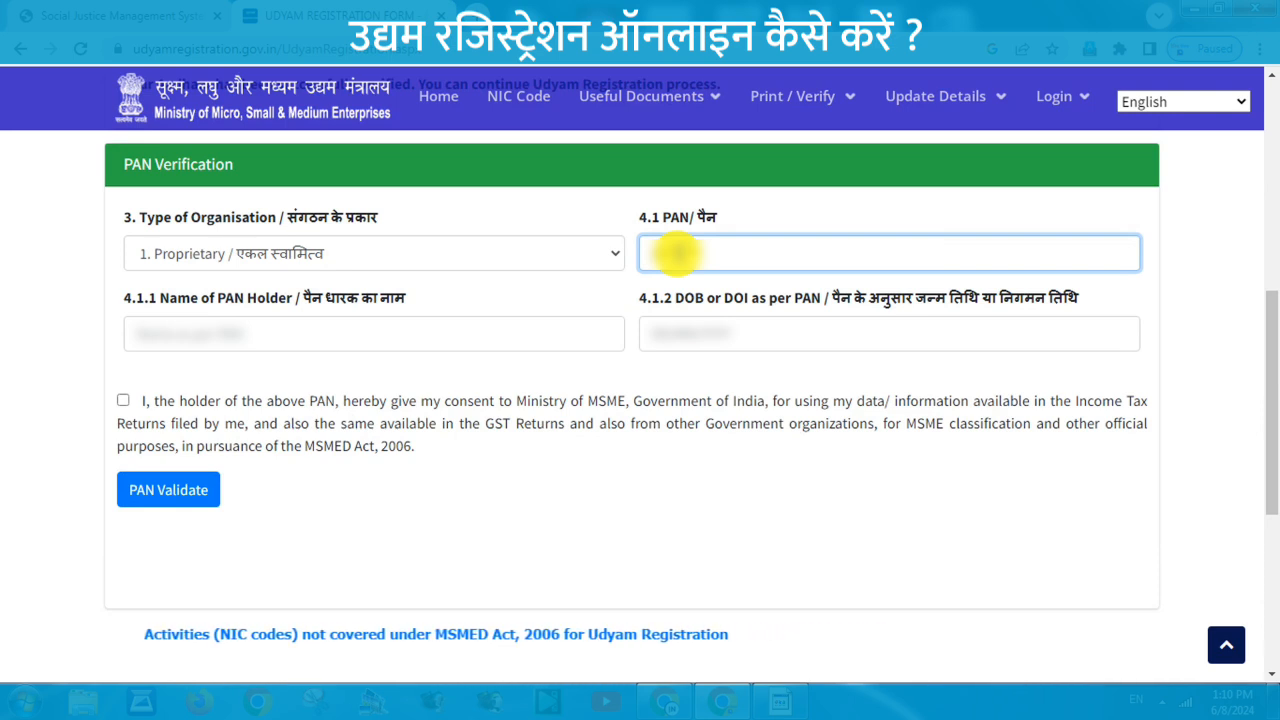
click(218, 338)
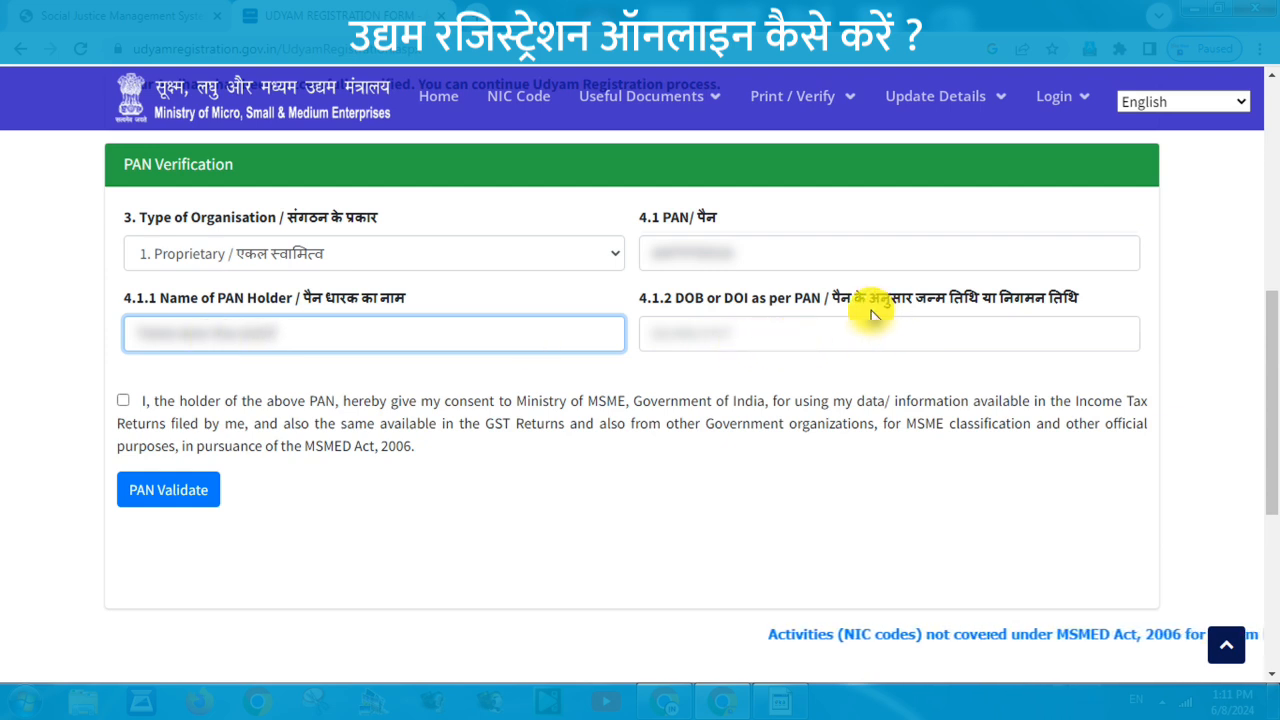
Pick the holder's date of birth, give consent, validate the PAN and continue.
click(659, 333)
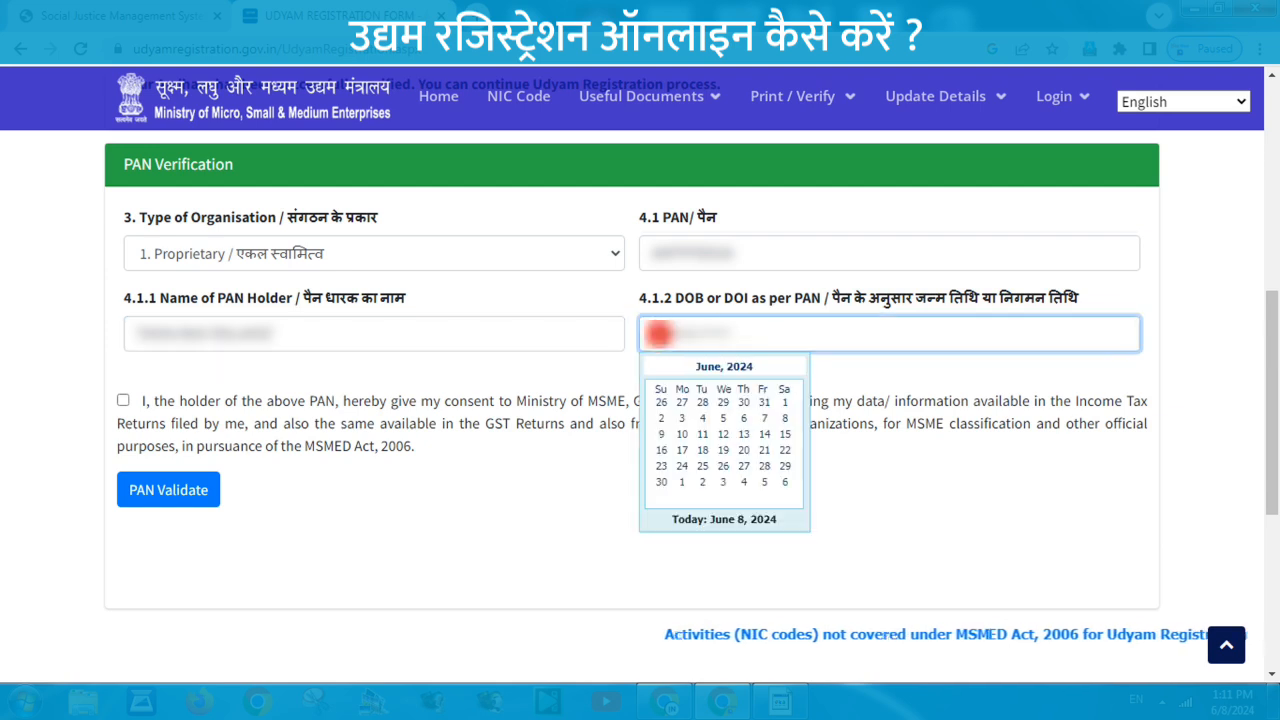
click(722, 367)
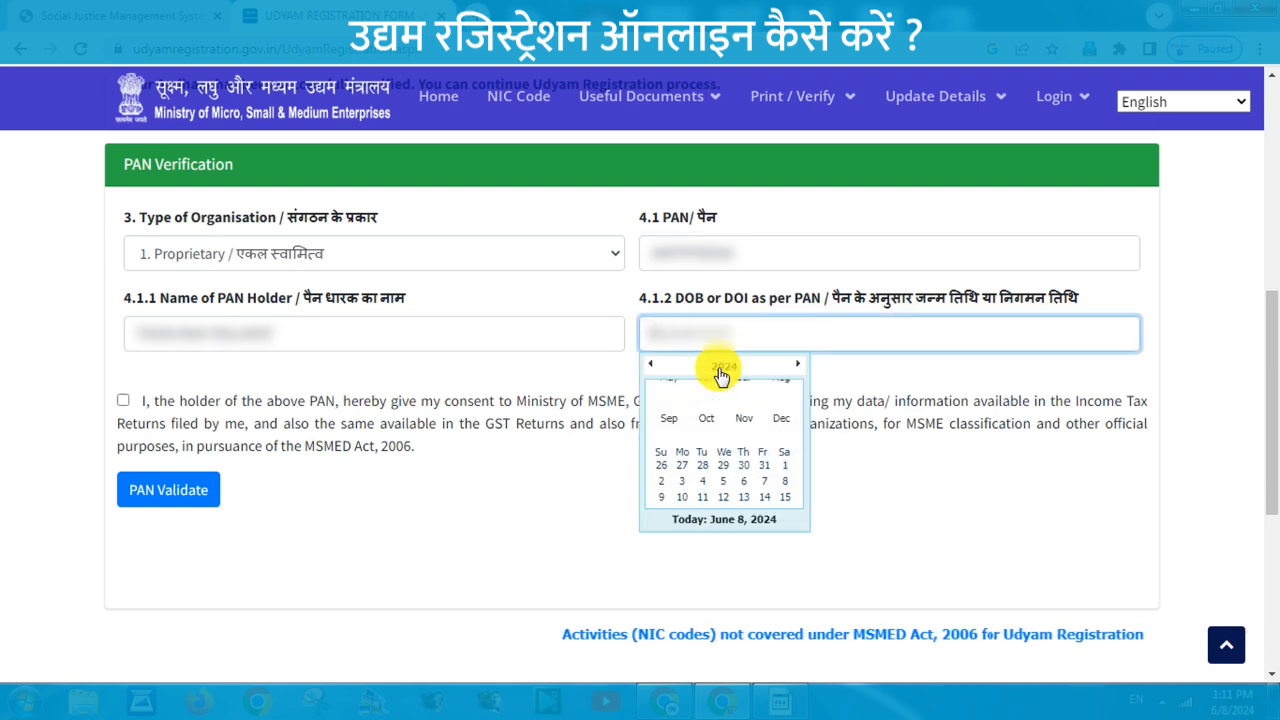
click(722, 368)
click(703, 343)
click(123, 400)
click(172, 490)
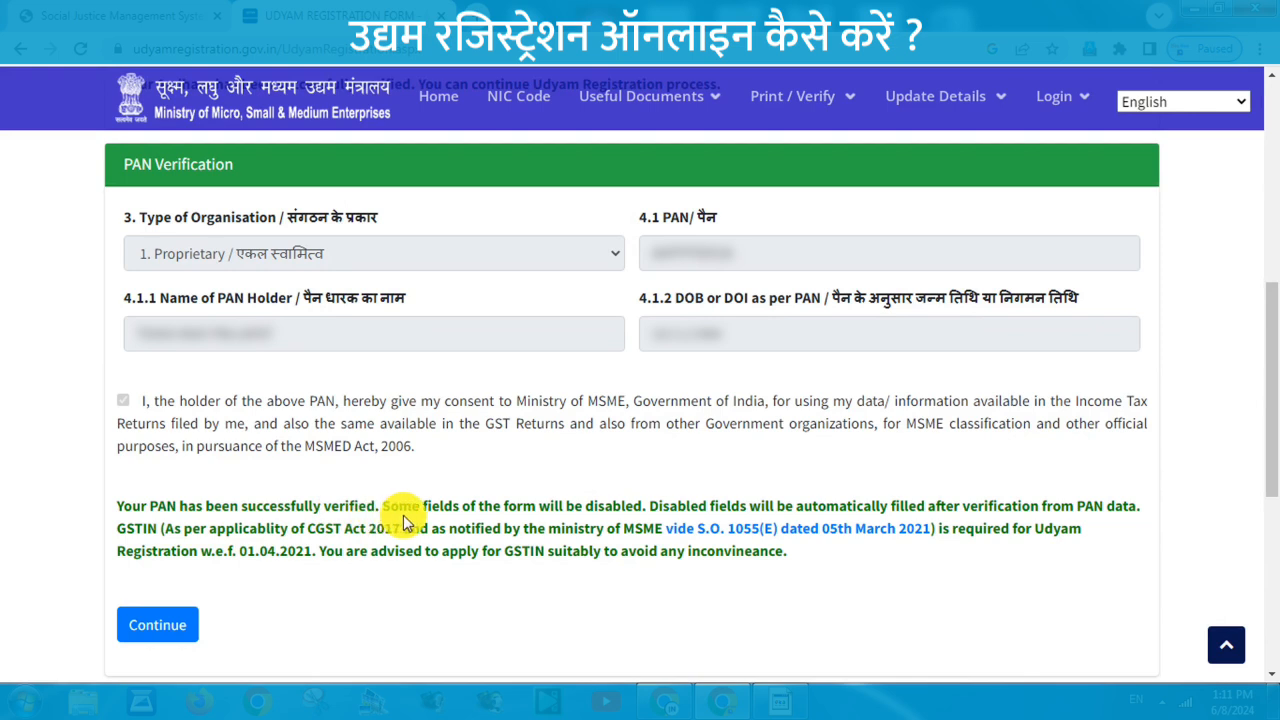
click(172, 624)
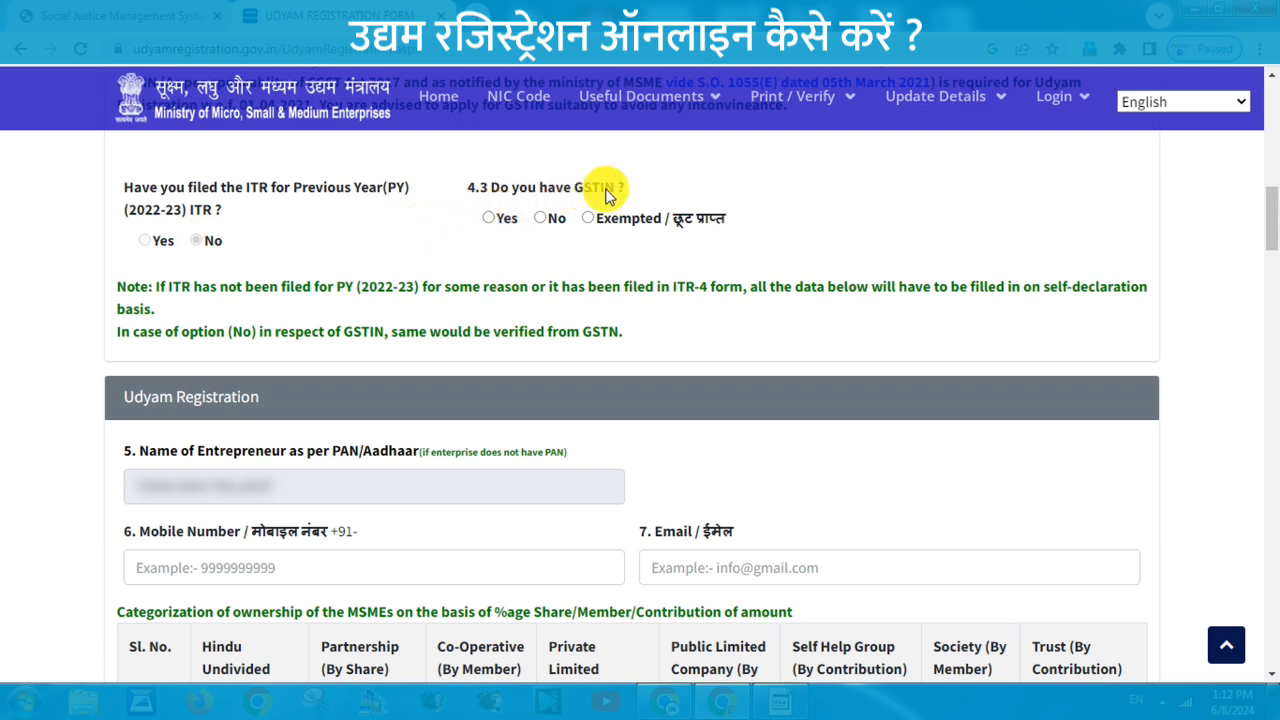
Answer No for GSTIN and fill in the mobile number and e-mail address.
click(540, 218)
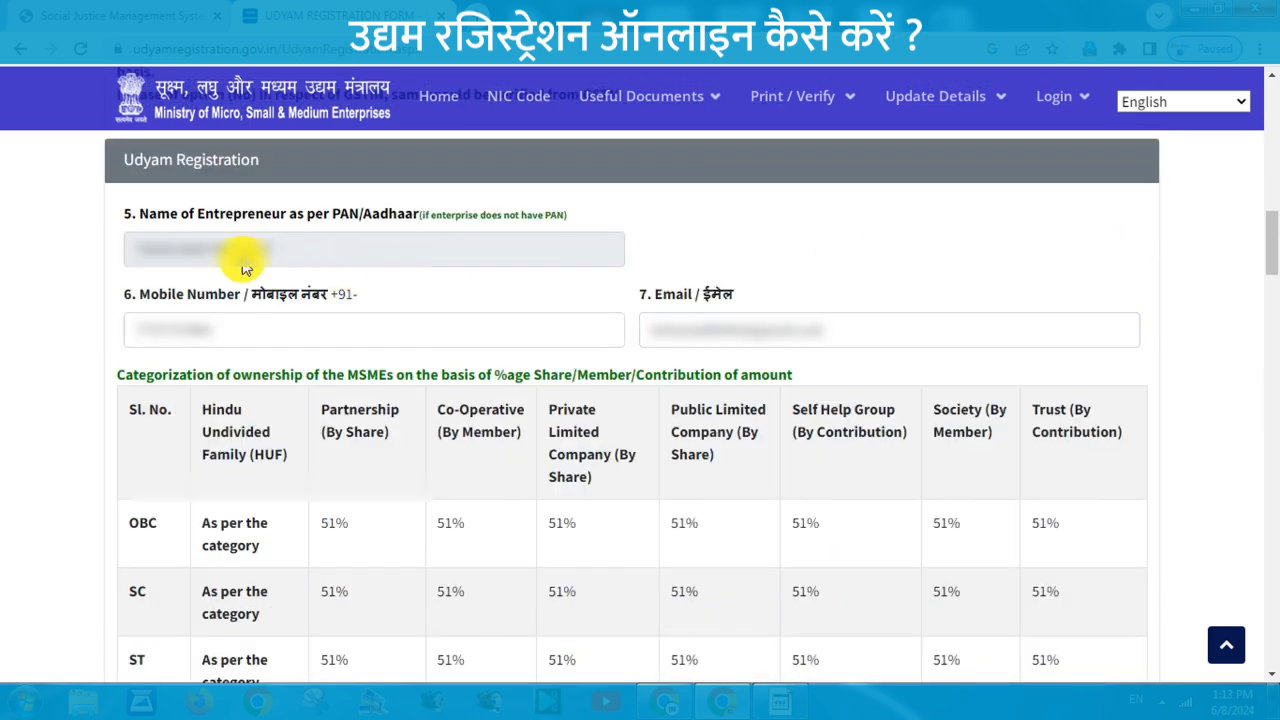
click(229, 330)
click(855, 328)
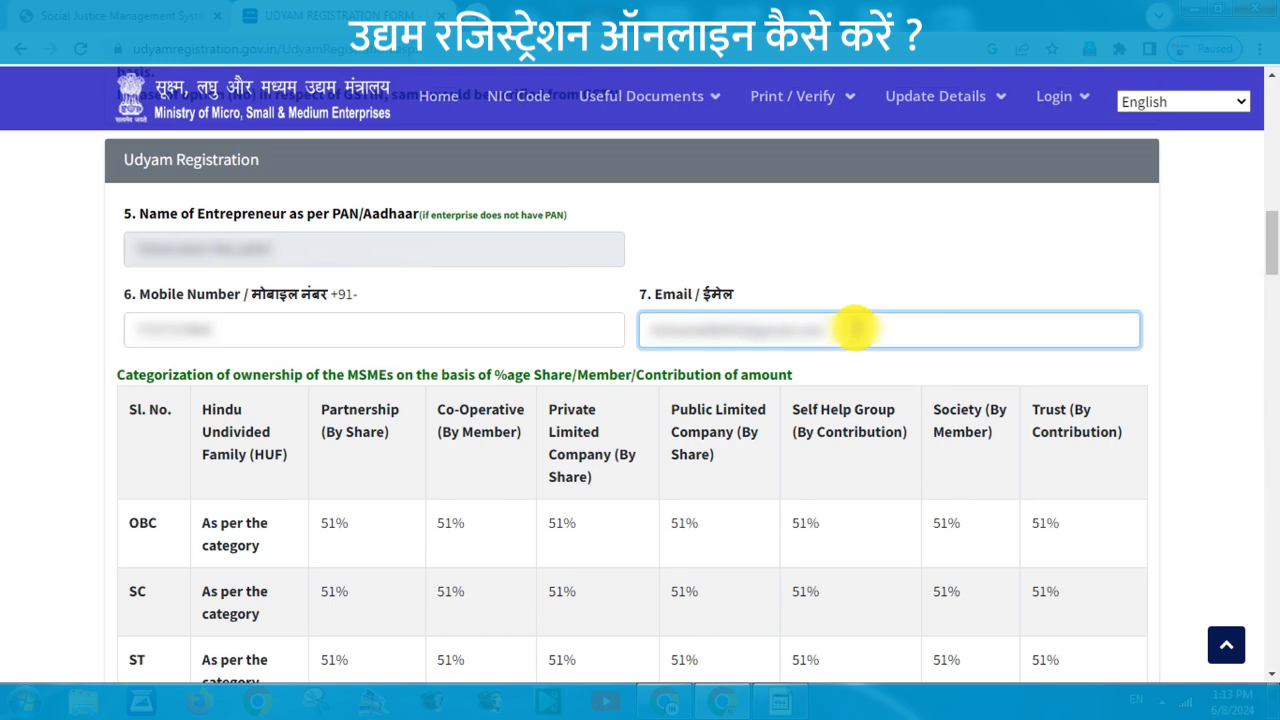
scroll(449, 366, down, 7)
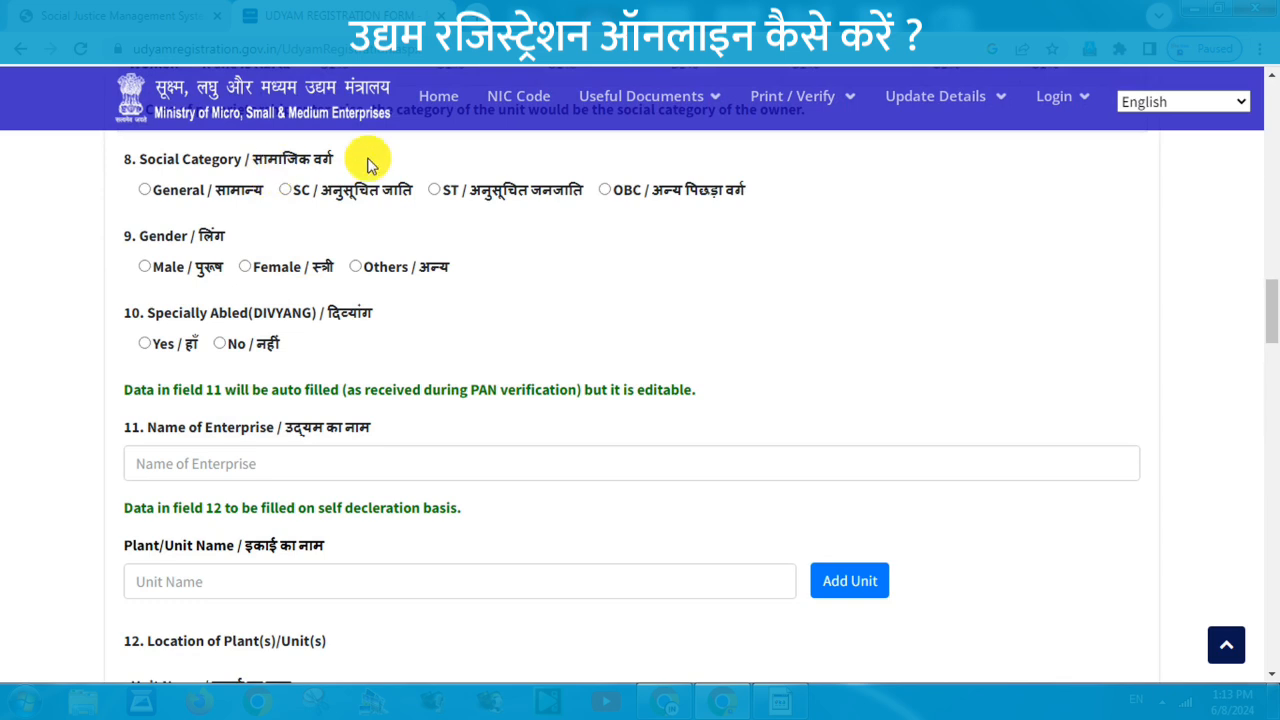
Set social category OBC, gender Male and specially abled No.
click(600, 194)
click(146, 270)
click(220, 344)
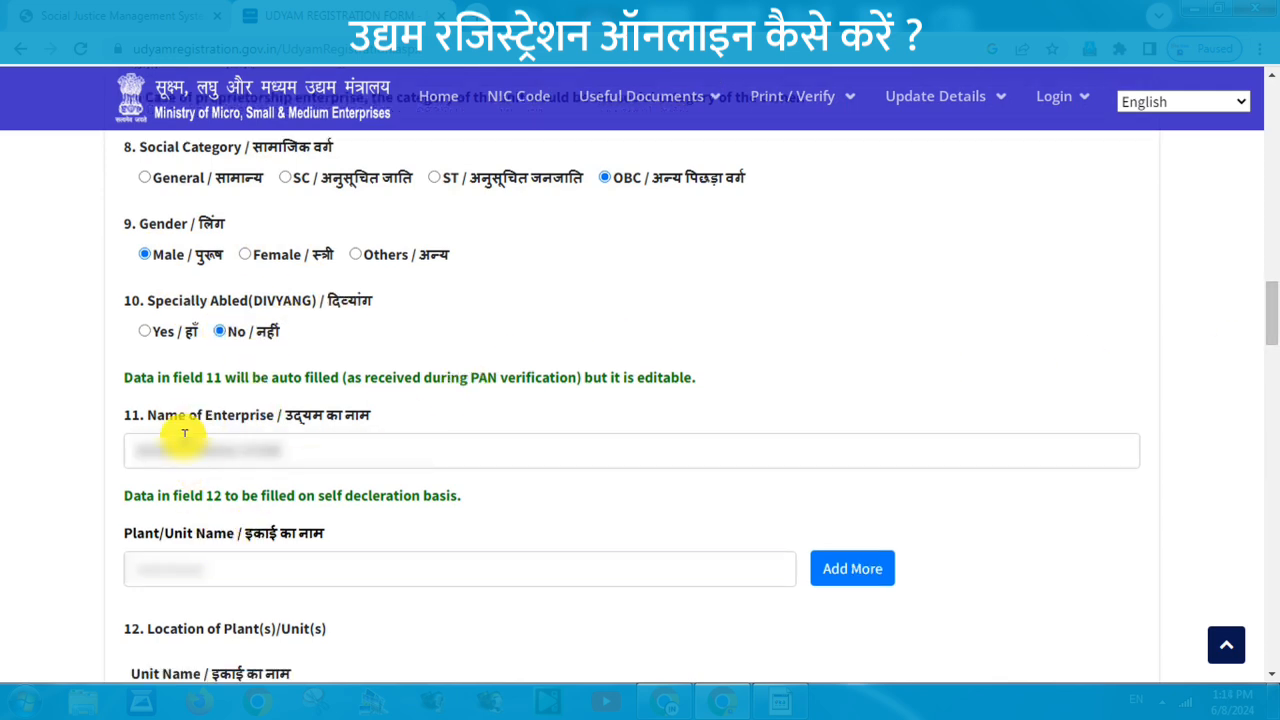
Enter the plant/unit name and add it to the units list.
drag(270, 449, 125, 470)
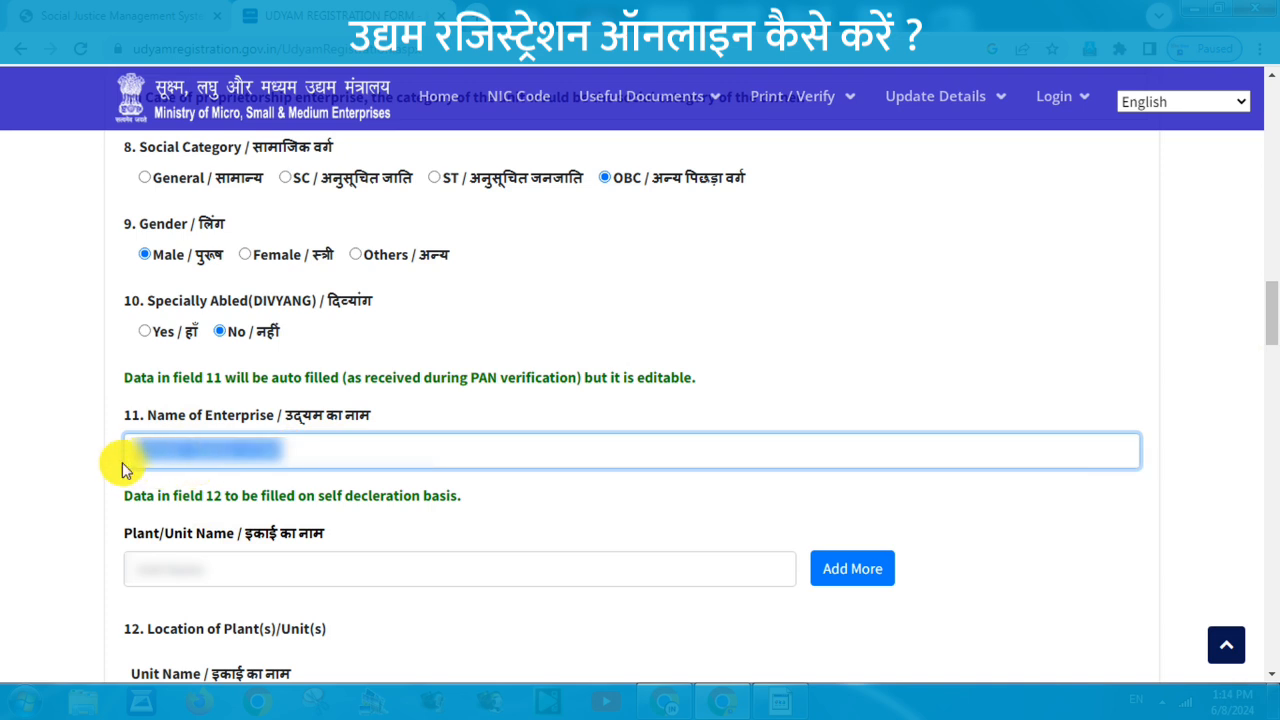
click(166, 552)
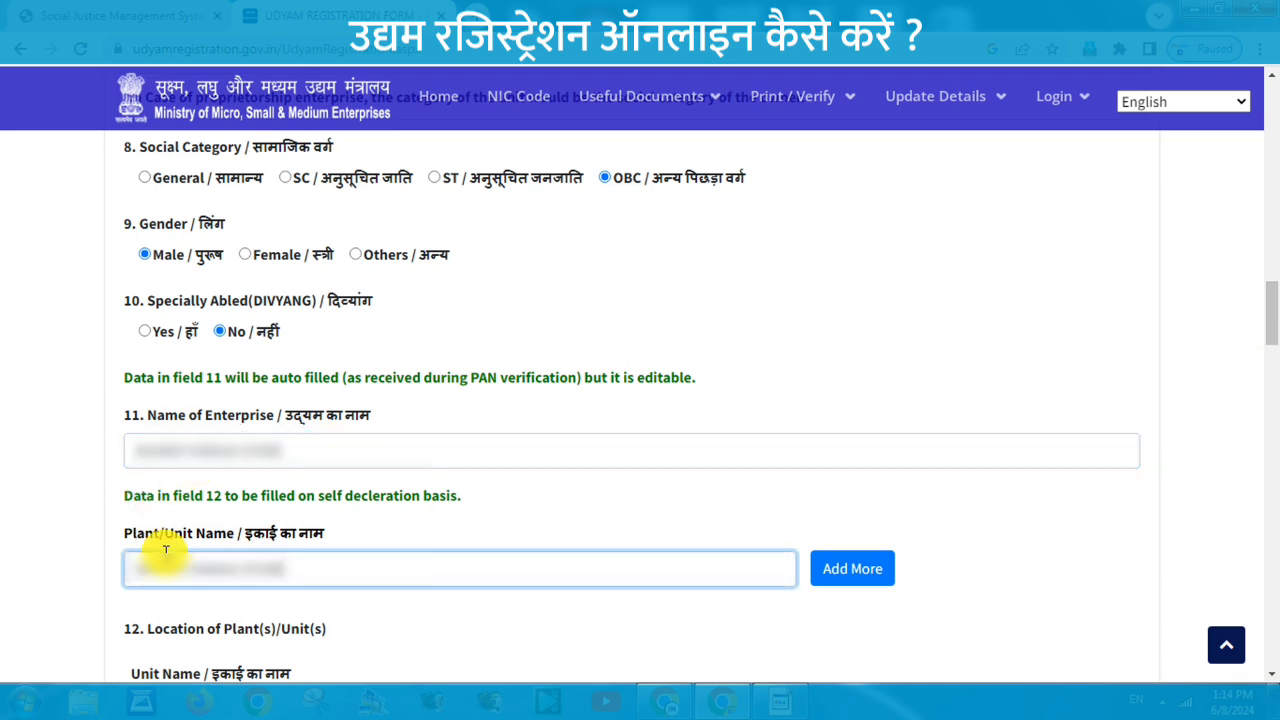
click(466, 534)
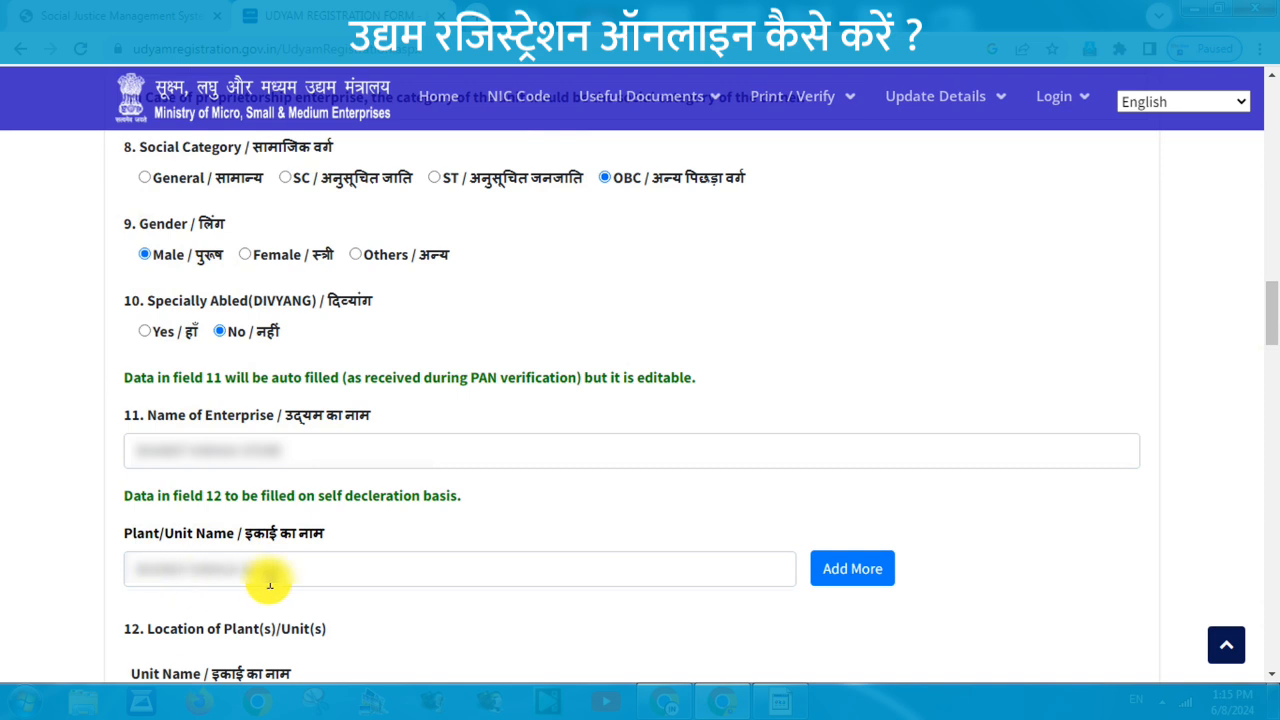
click(851, 569)
scroll(1260, 363, down, 4)
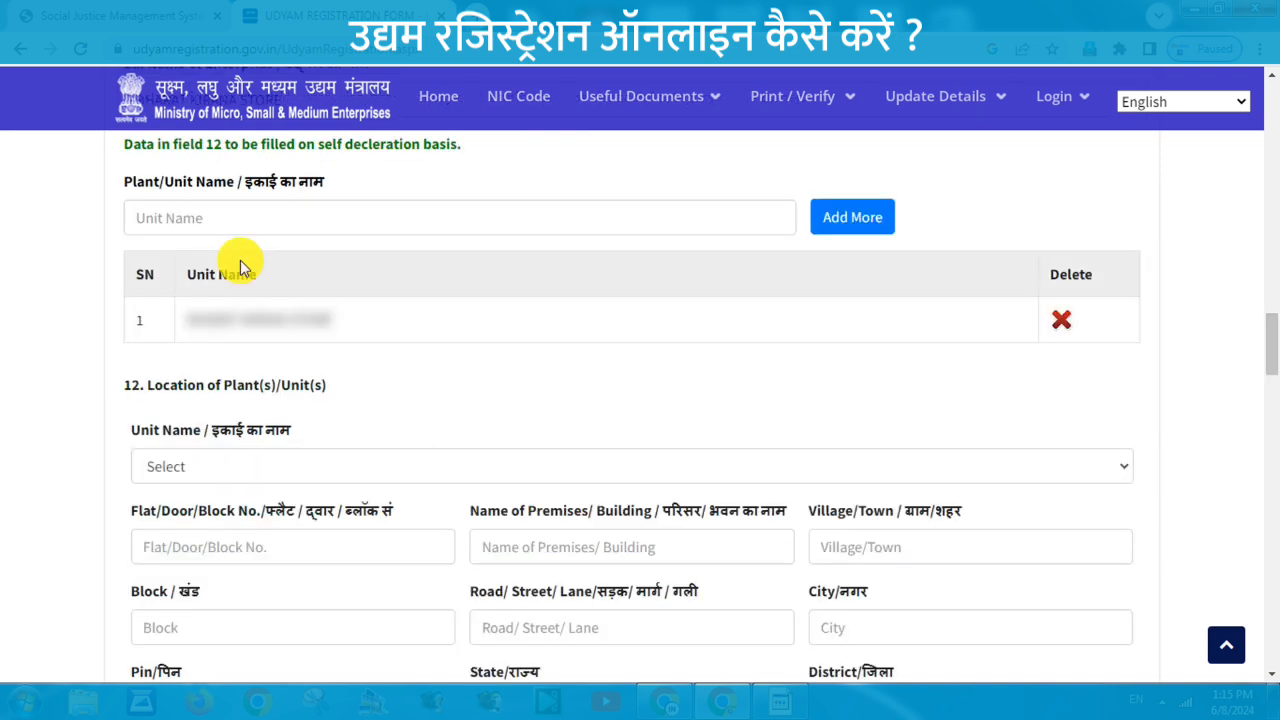
Select the added unit and fill its address with state RAJASTHAN and district PALI.
drag(1272, 362, 1272, 390)
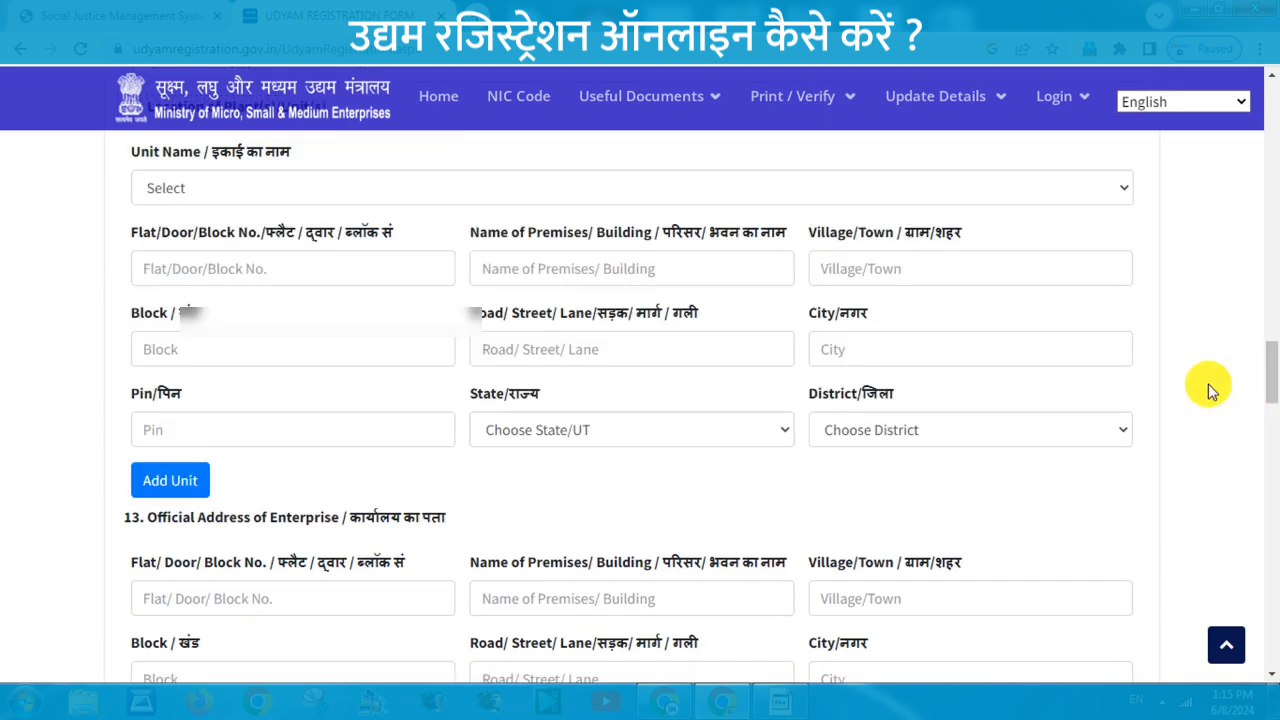
click(163, 189)
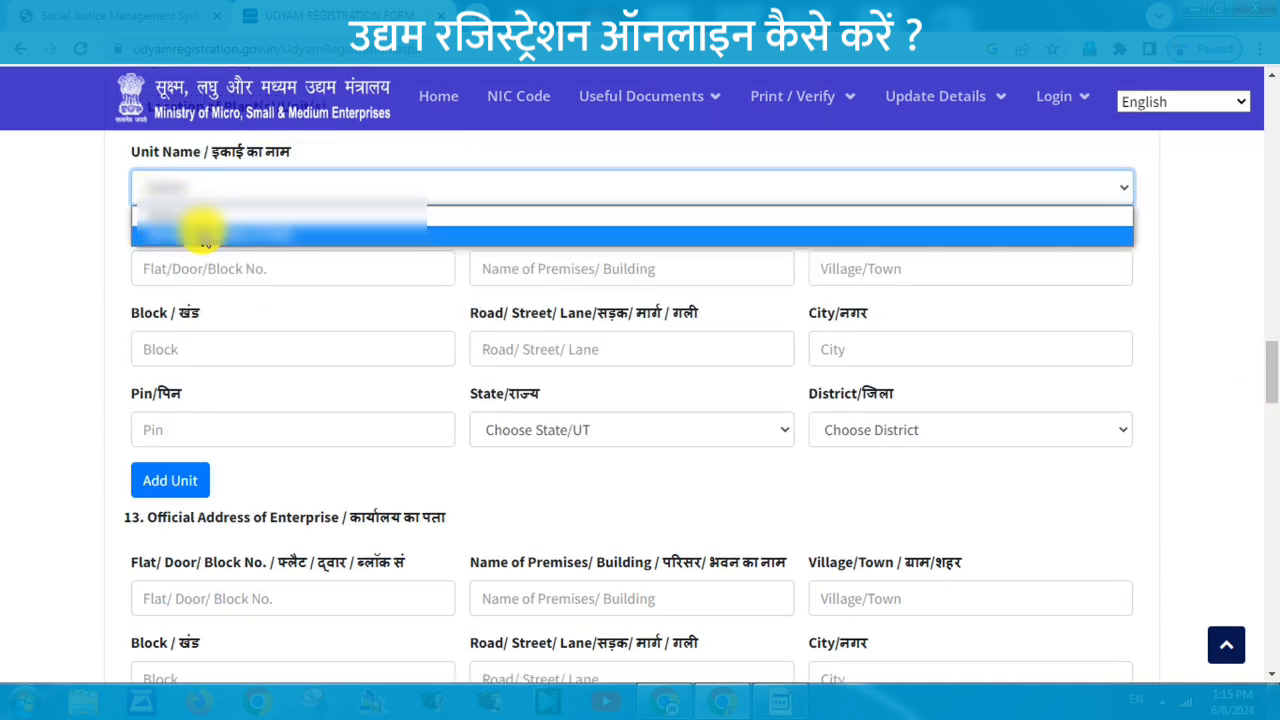
click(198, 218)
click(153, 268)
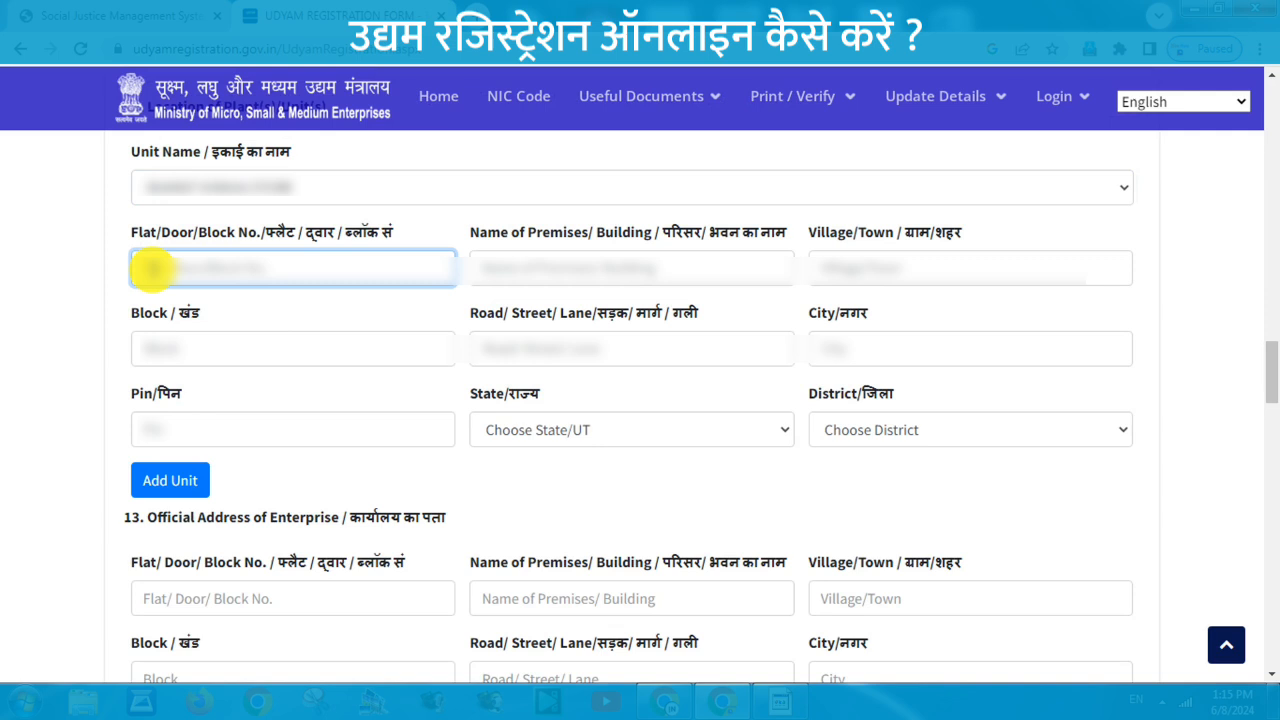
click(631, 430)
drag(1091, 323, 1090, 336)
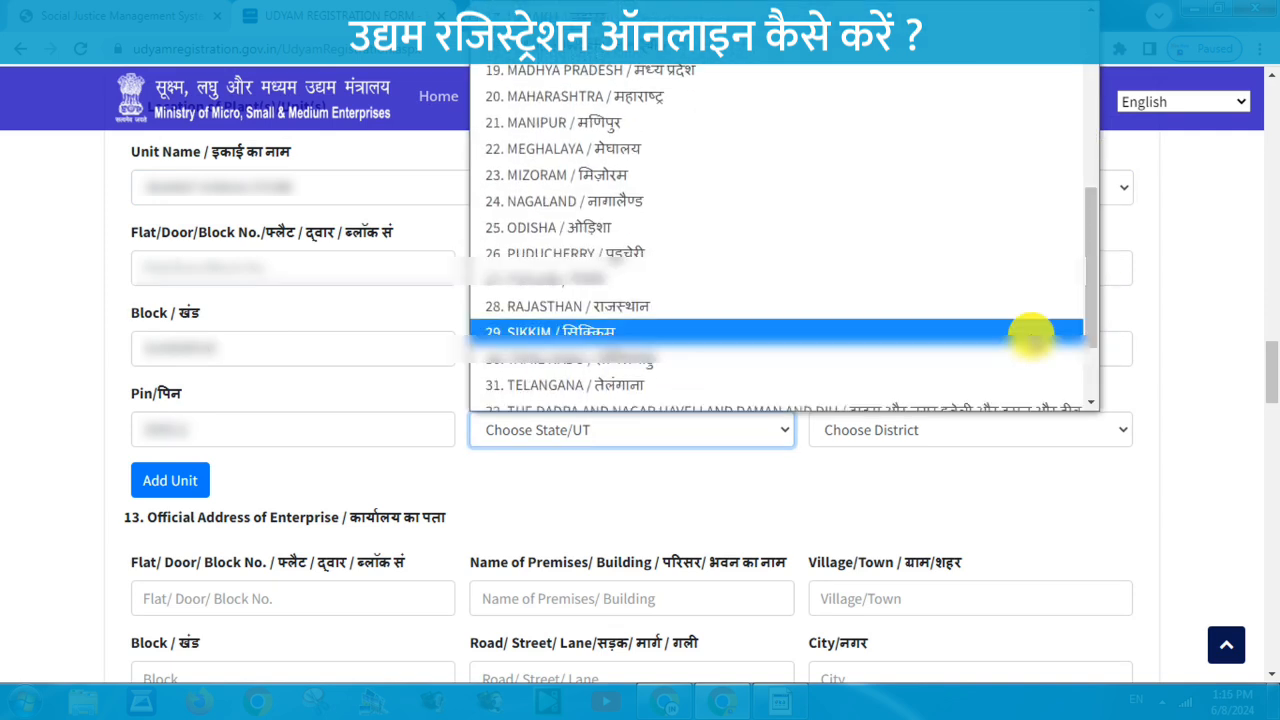
click(688, 308)
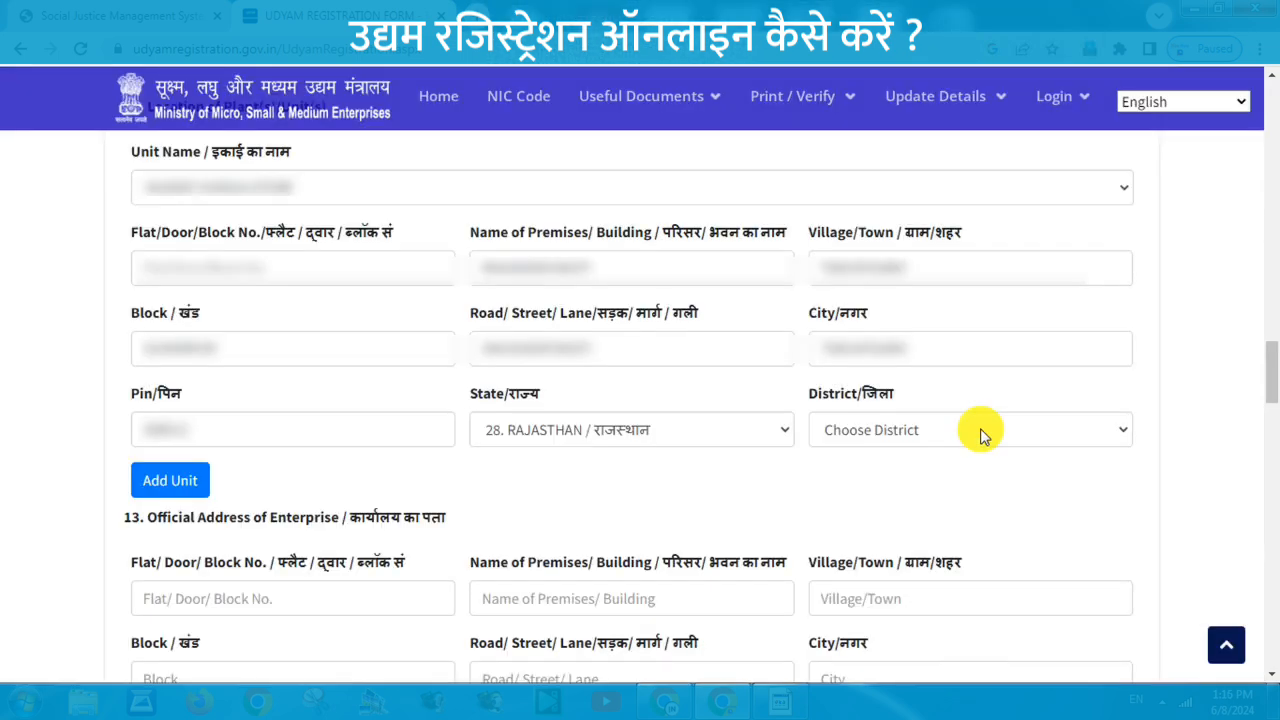
click(980, 433)
drag(1129, 123, 1123, 337)
click(900, 250)
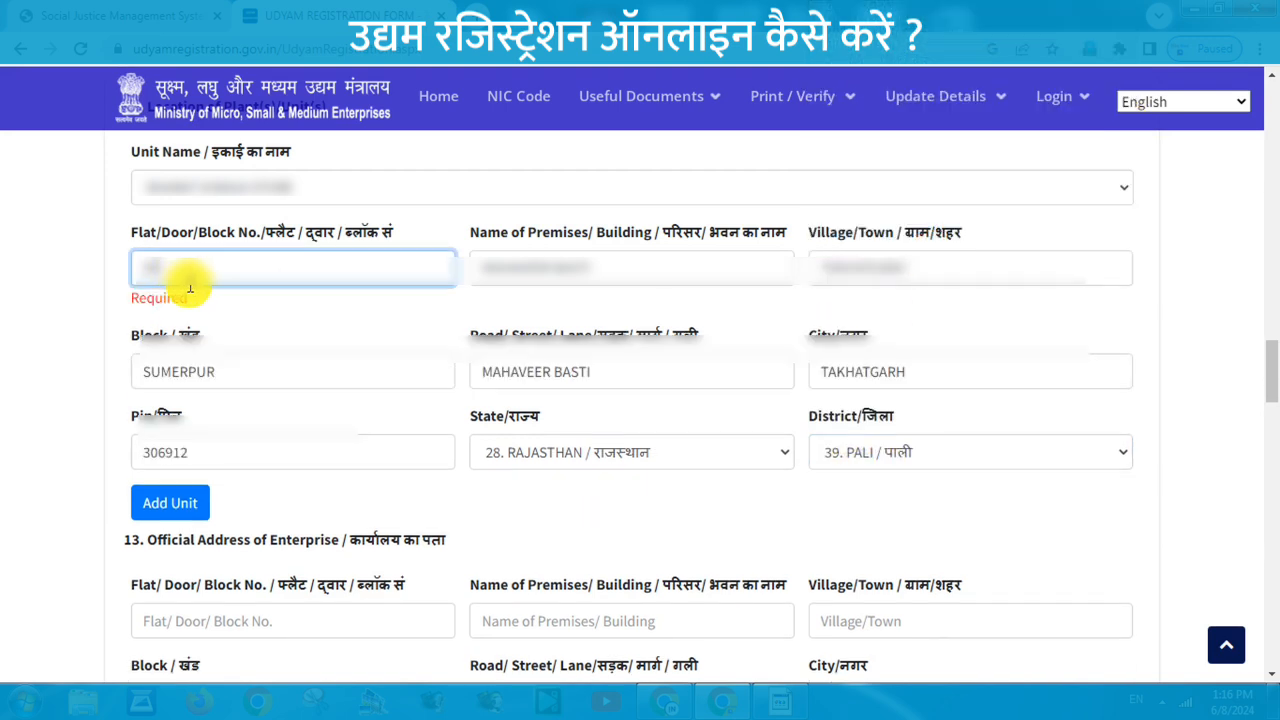
Complete the flat/door number, add the unit location, and begin the official address.
click(267, 303)
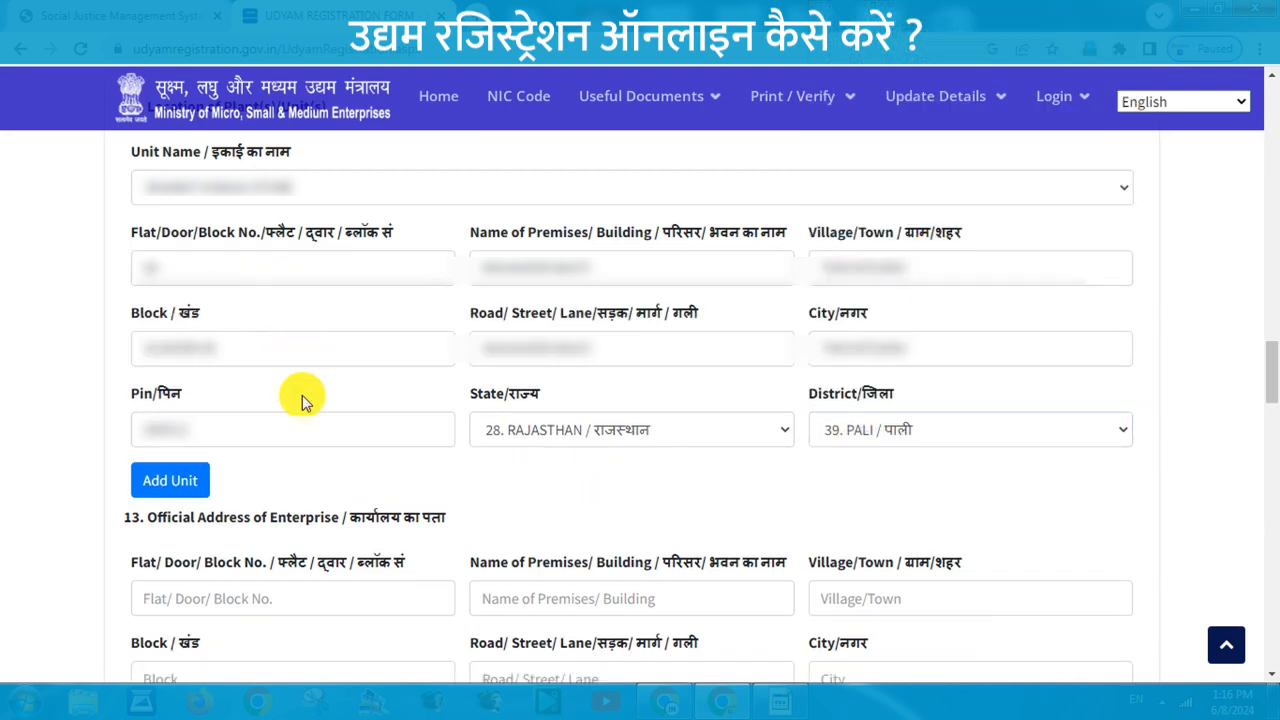
click(195, 488)
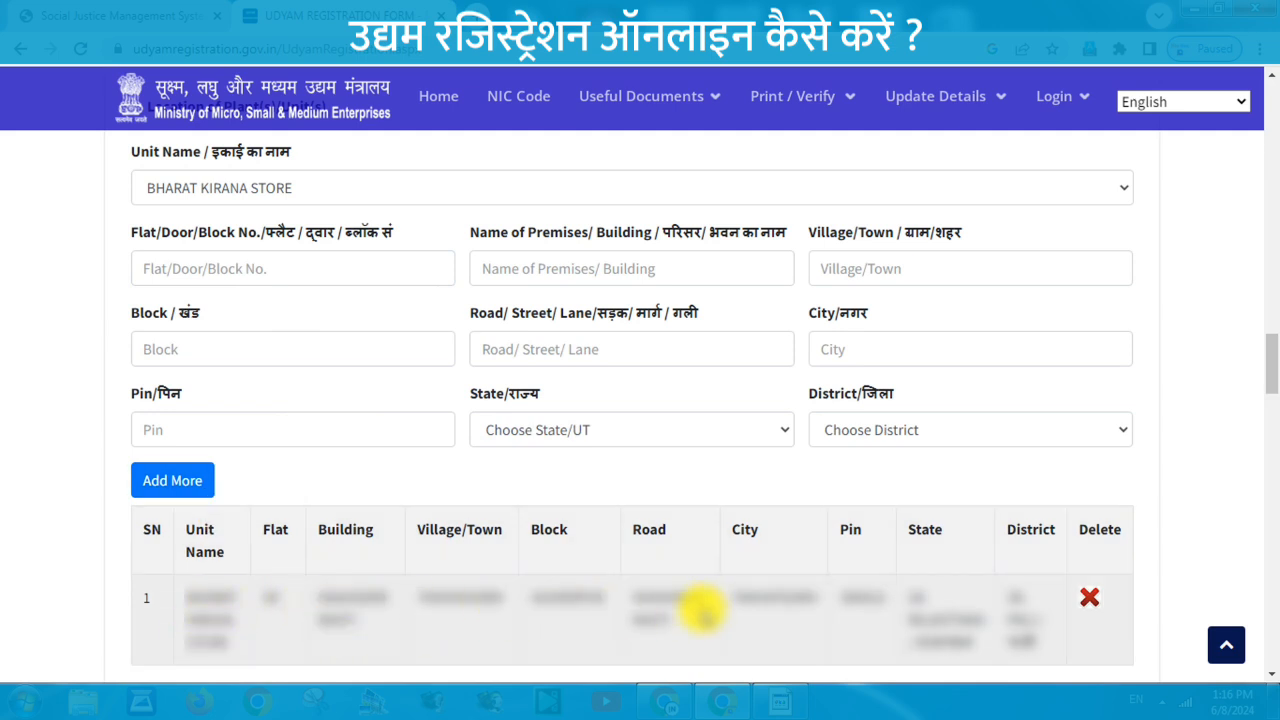
scroll(1175, 480, down, 5)
click(190, 238)
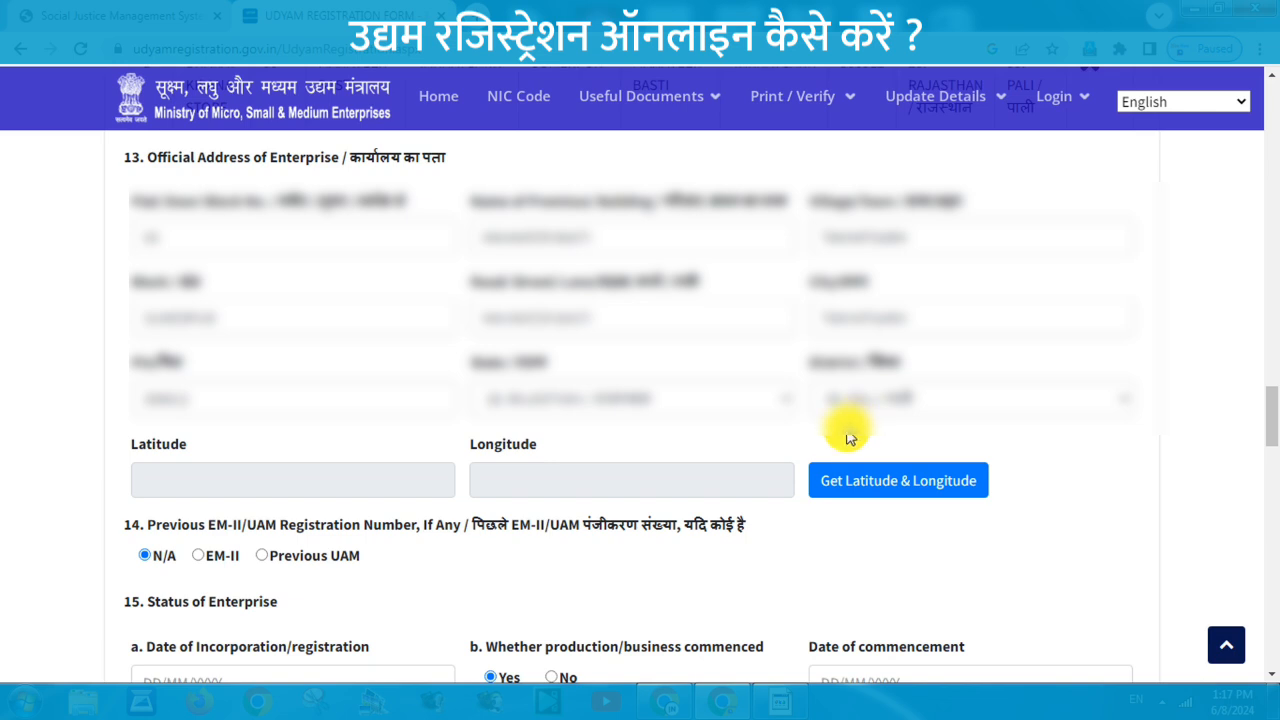
Pin the enterprise's location in Pali on the map and confirm the latitude and longitude.
click(880, 490)
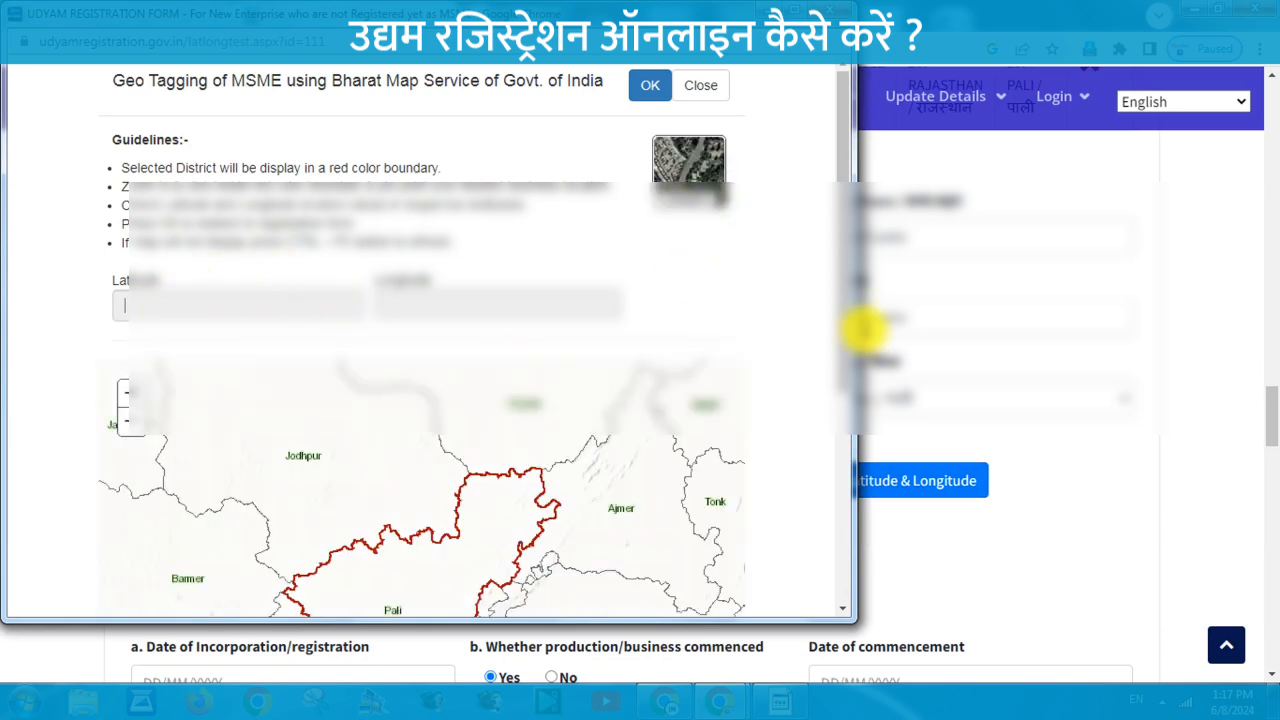
drag(838, 318, 852, 436)
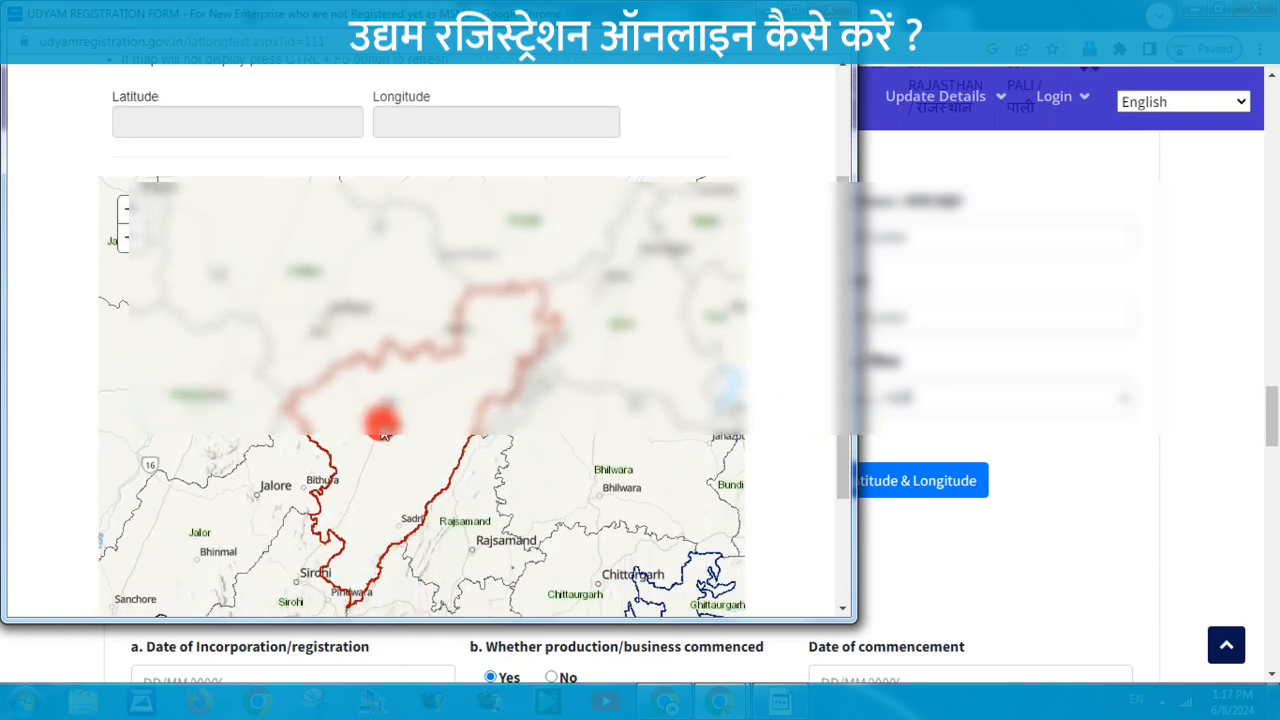
click(383, 428)
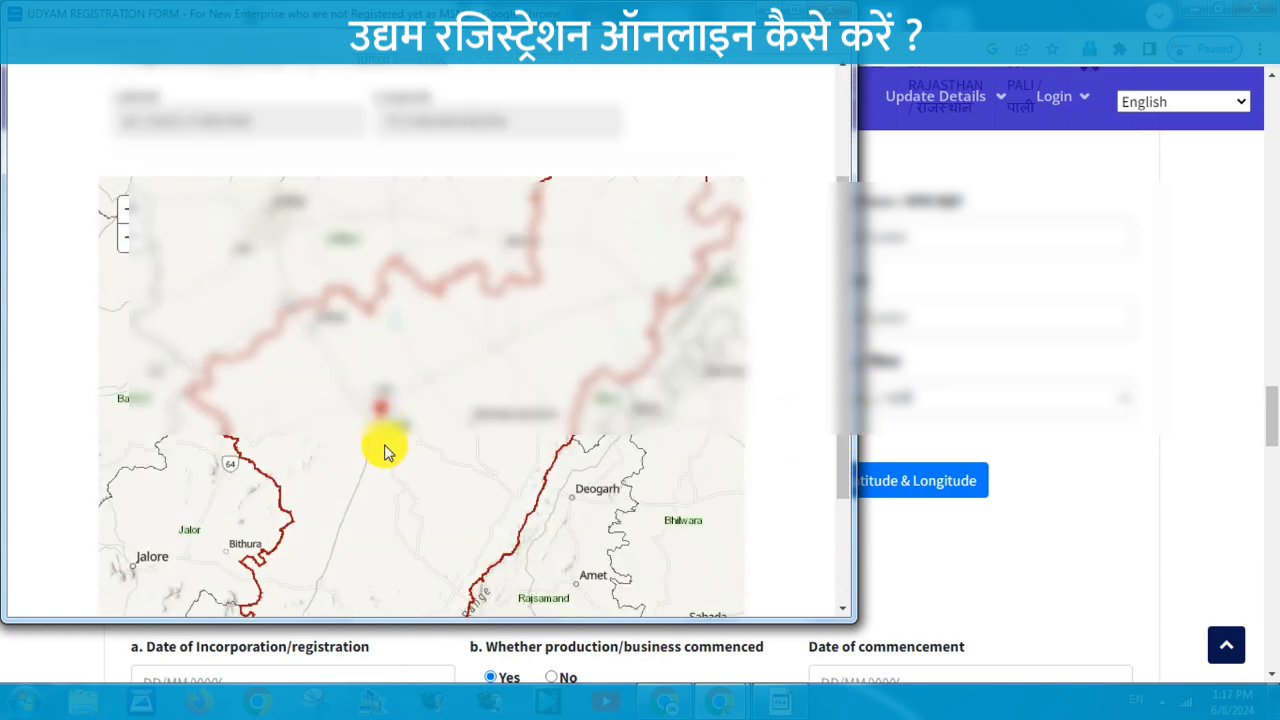
drag(355, 458, 471, 394)
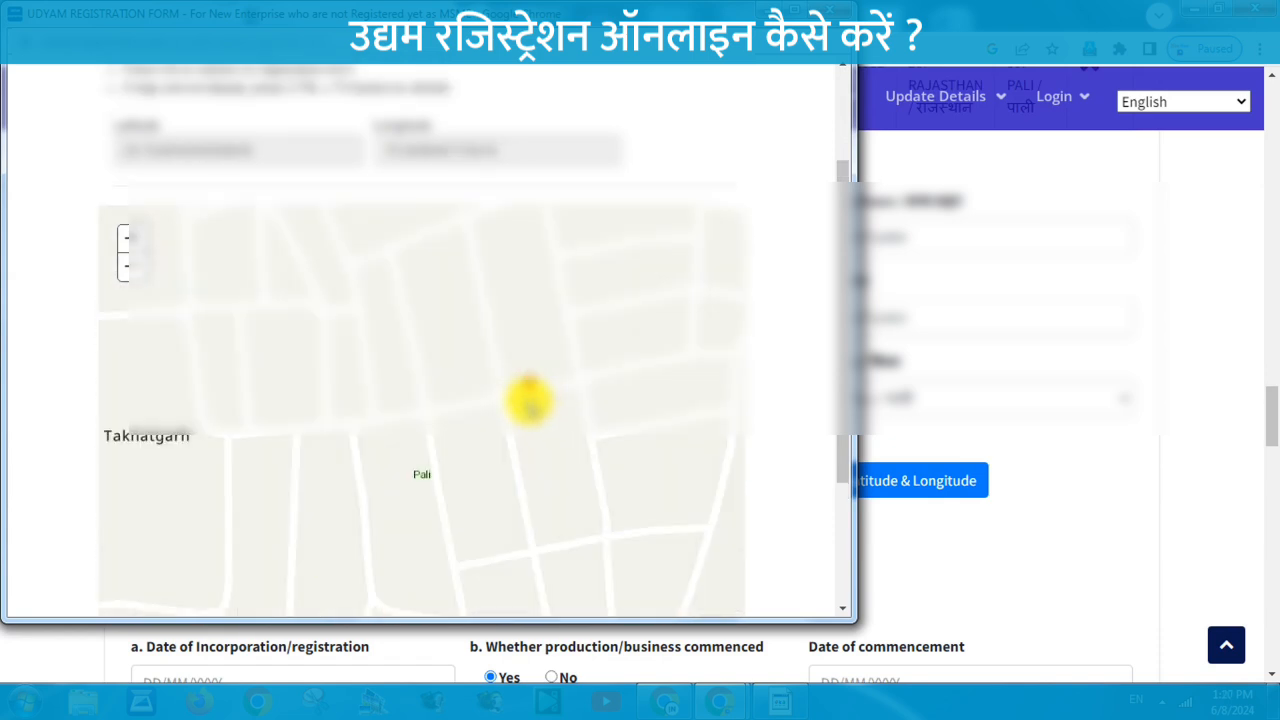
drag(124, 150, 277, 150)
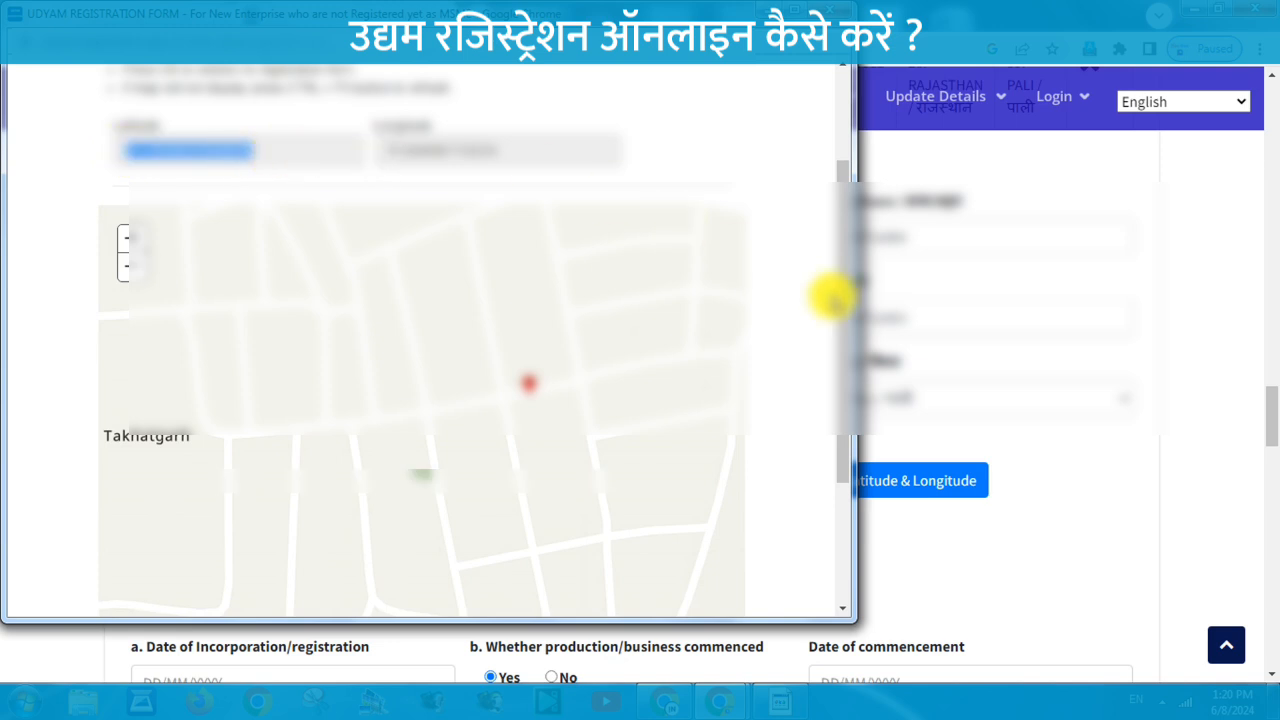
drag(837, 309, 837, 503)
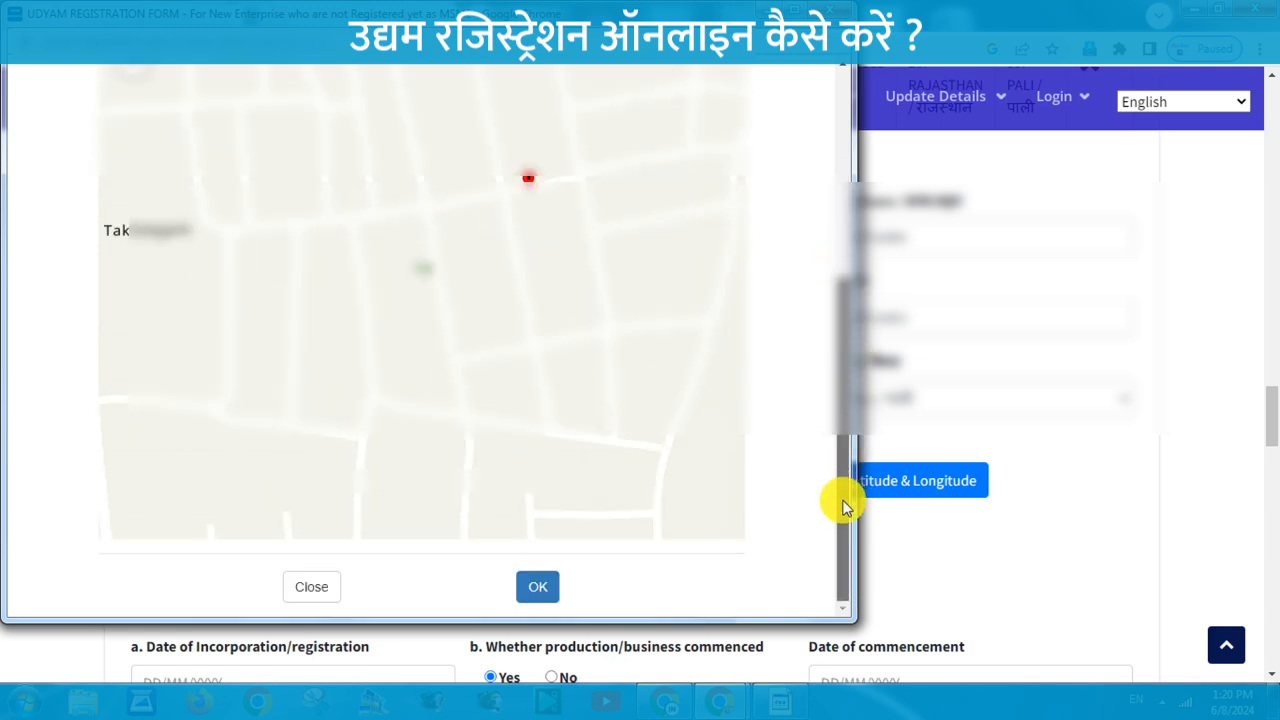
click(540, 588)
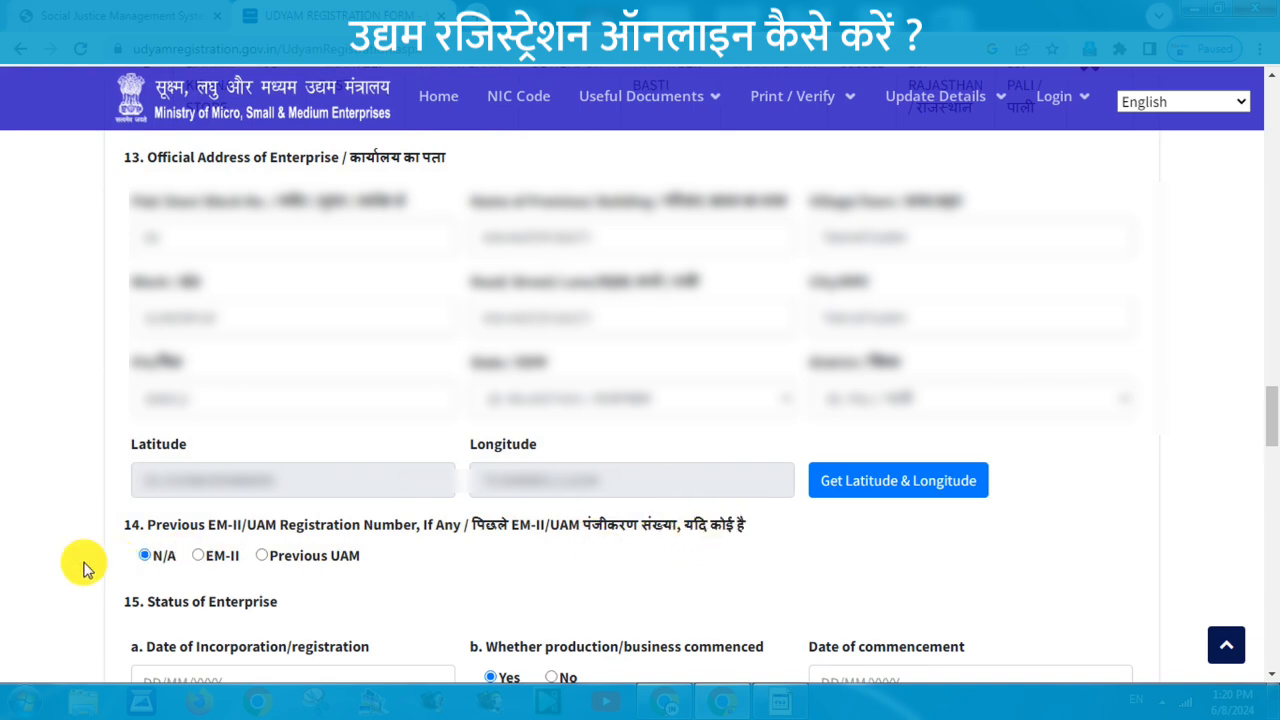
Set the incorporation date to 27/01/2020.
scroll(85, 568, down, 5)
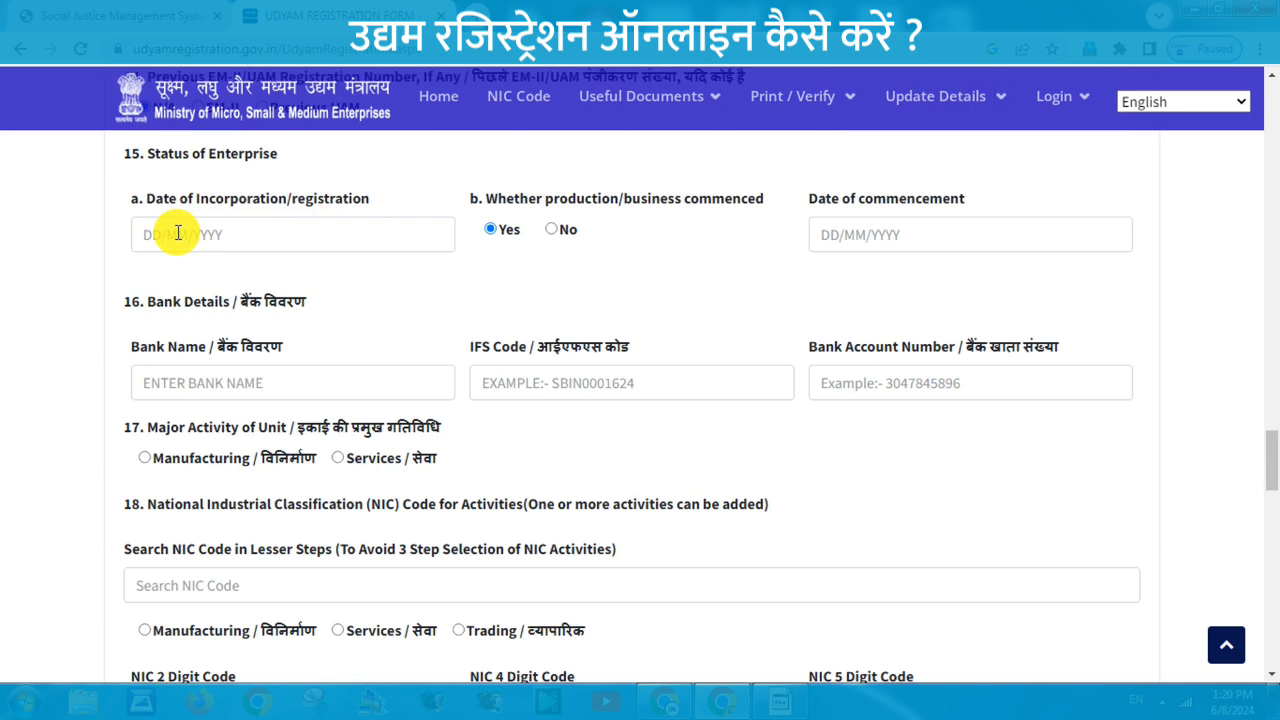
click(148, 236)
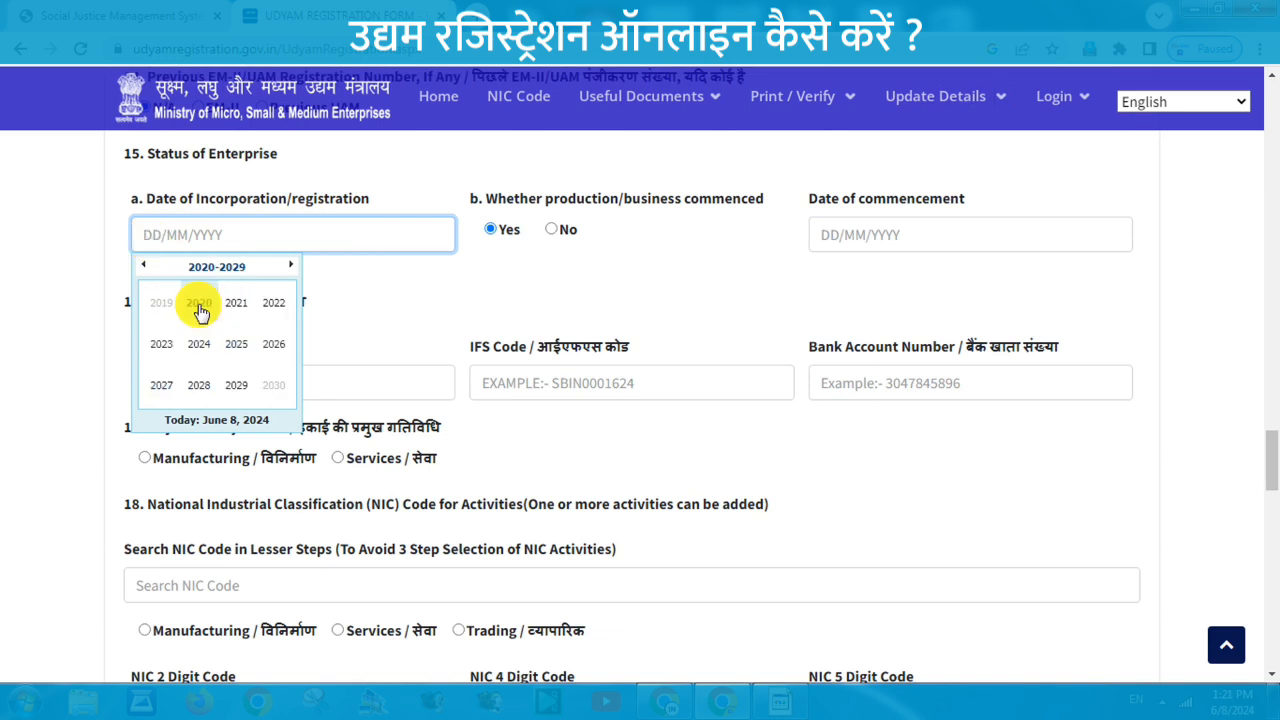
click(200, 311)
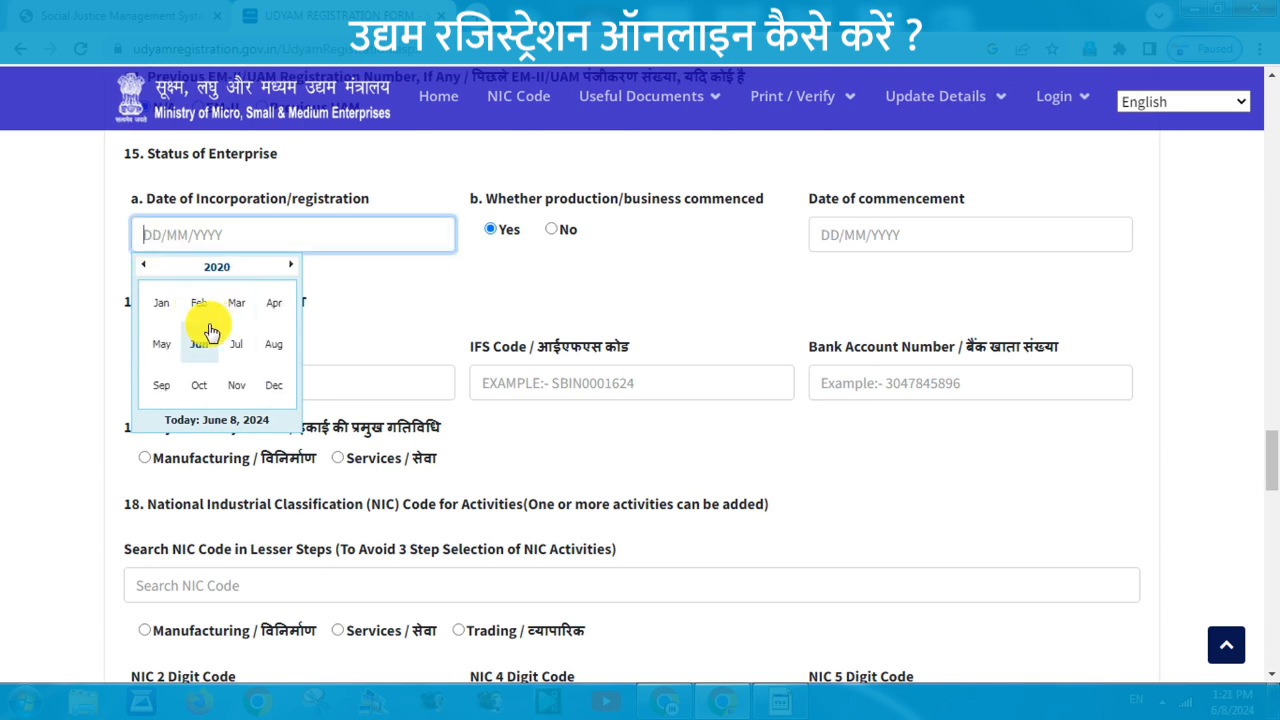
click(192, 306)
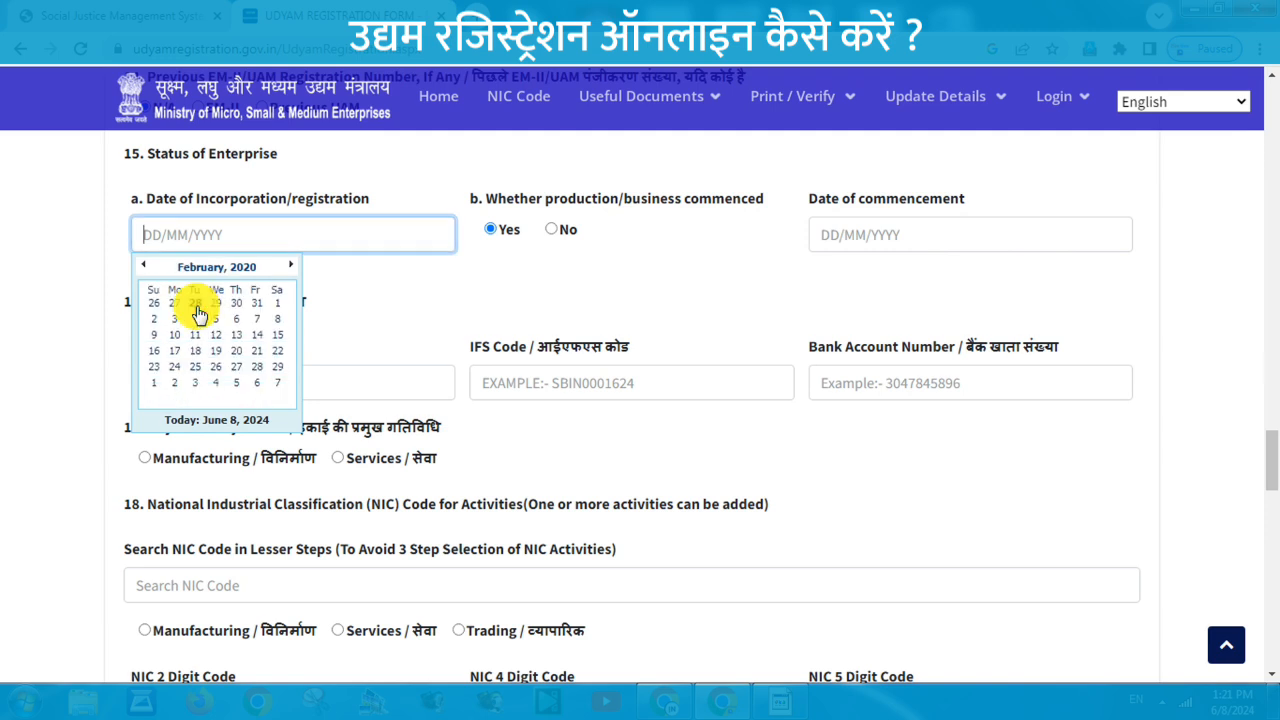
click(175, 305)
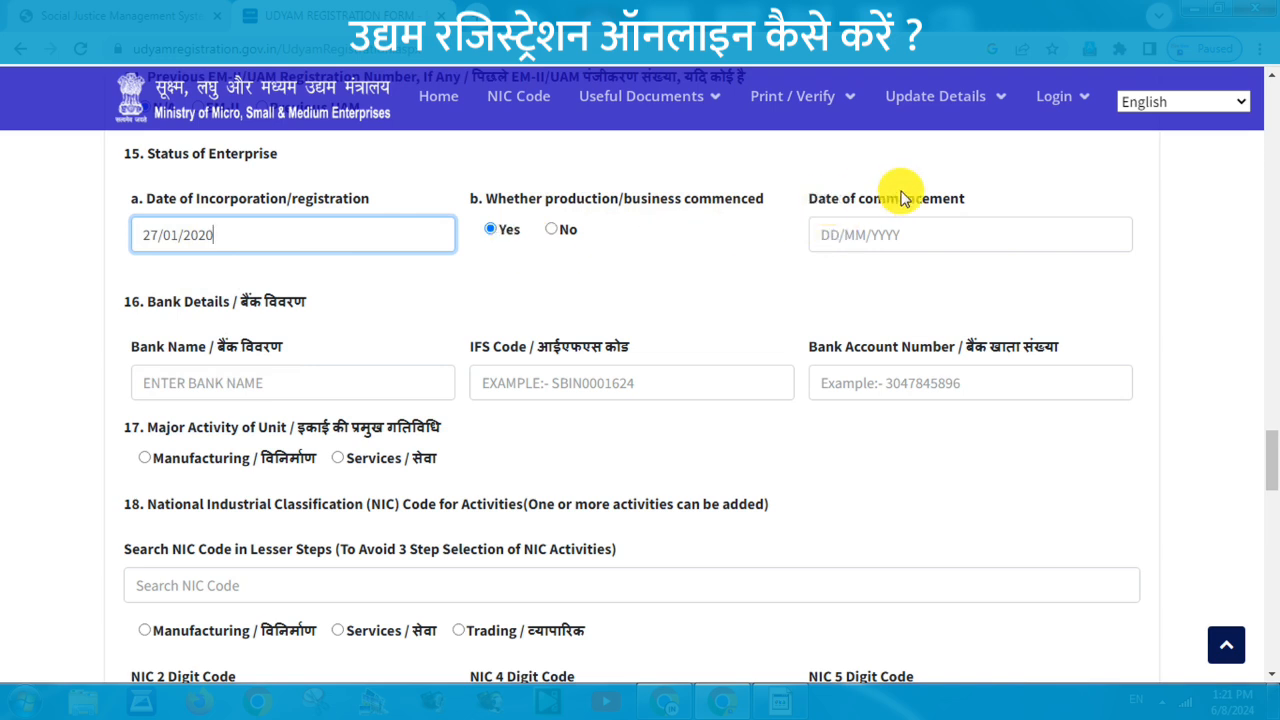
Set the commencement date to 27/01/2020 and enter the bank name, IFS code and account number.
click(823, 237)
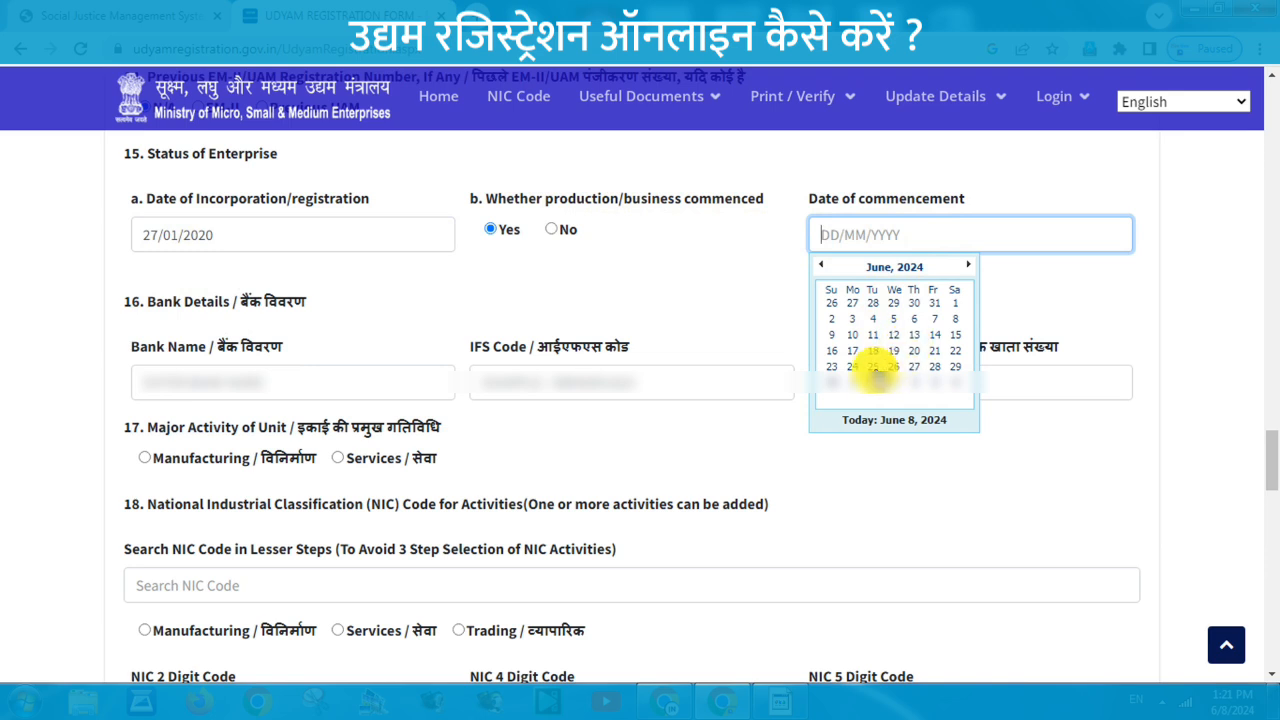
click(215, 385)
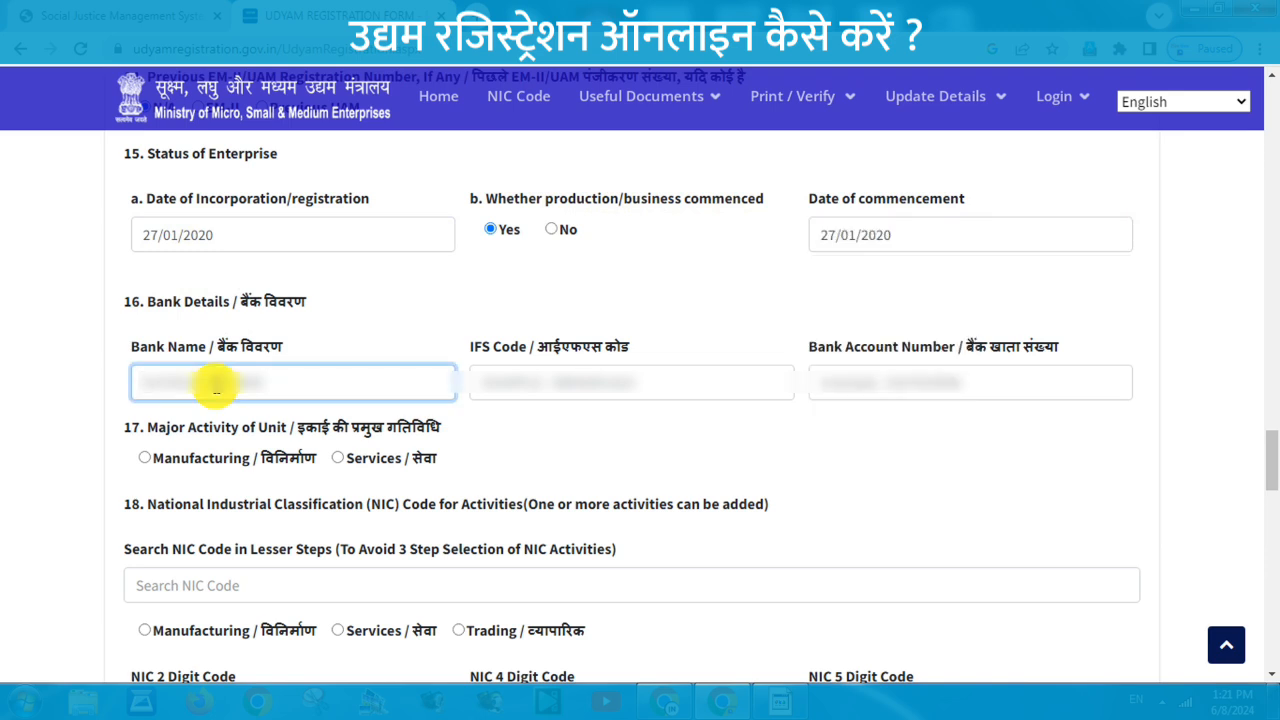
click(487, 391)
click(868, 386)
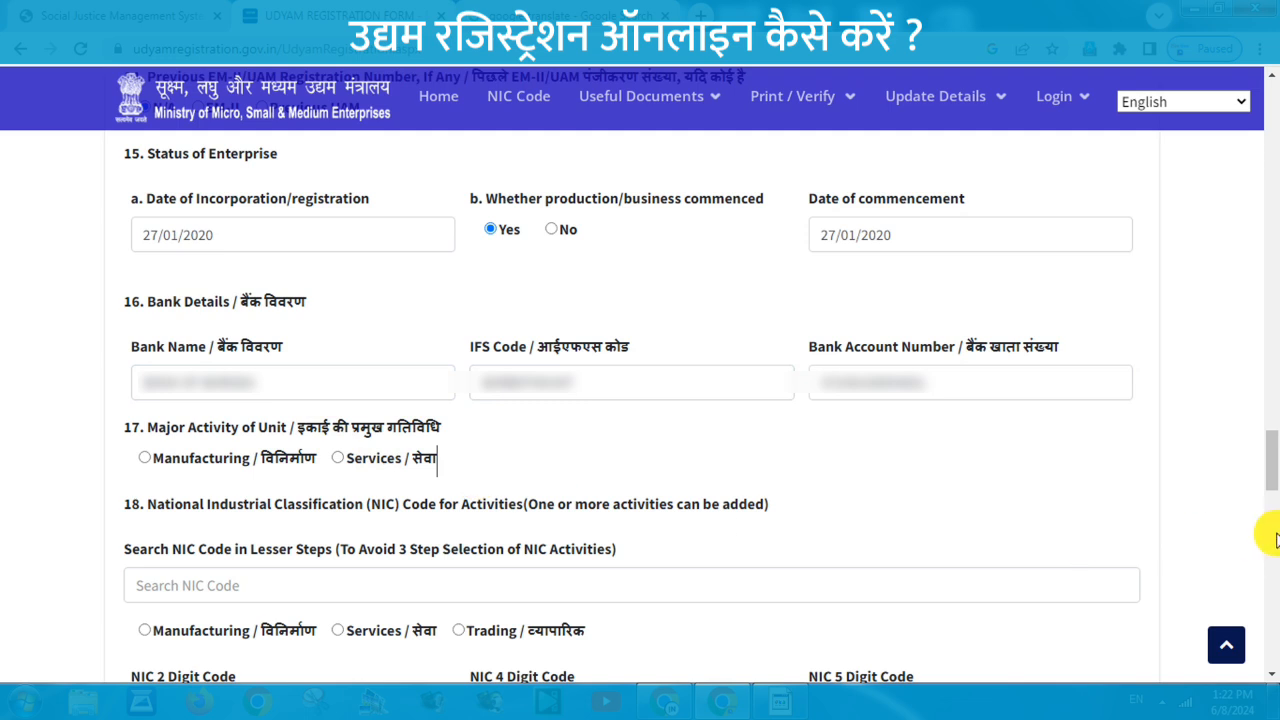
Select Services as major activity, Trading as its sub-activity, and Trading for the NIC lookup.
scroll(350, 235, down, 3)
click(337, 191)
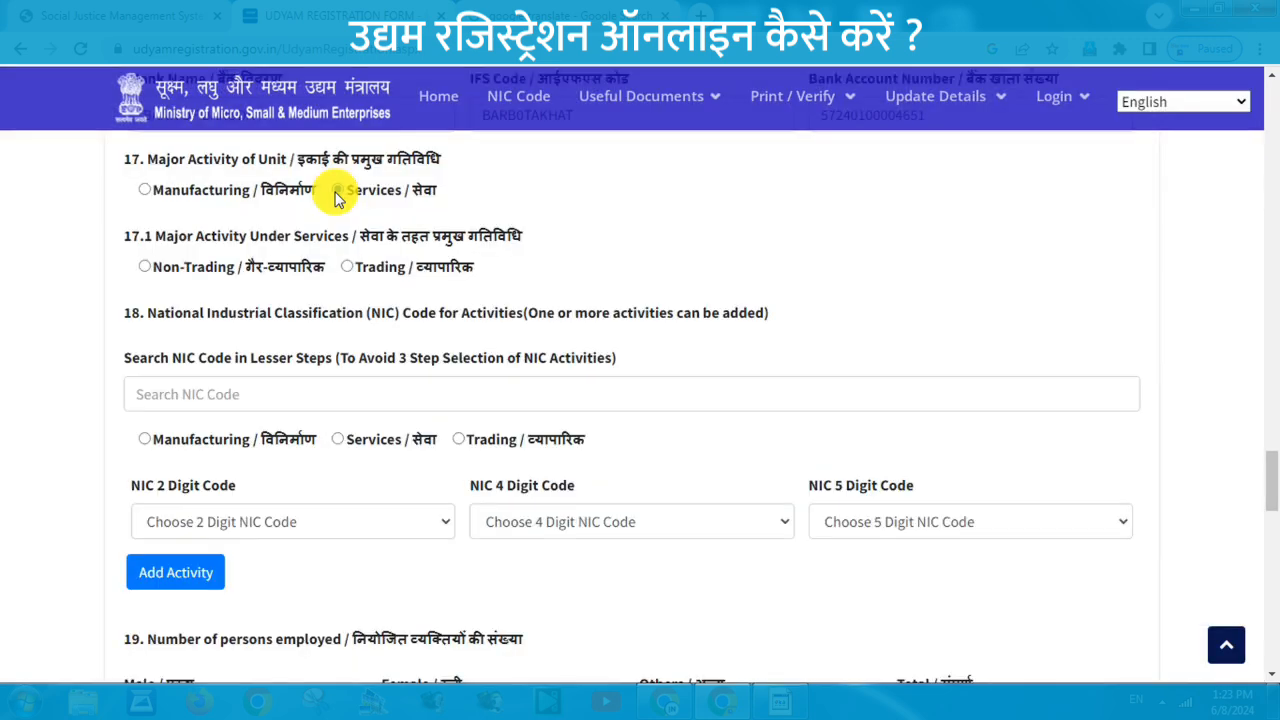
click(348, 267)
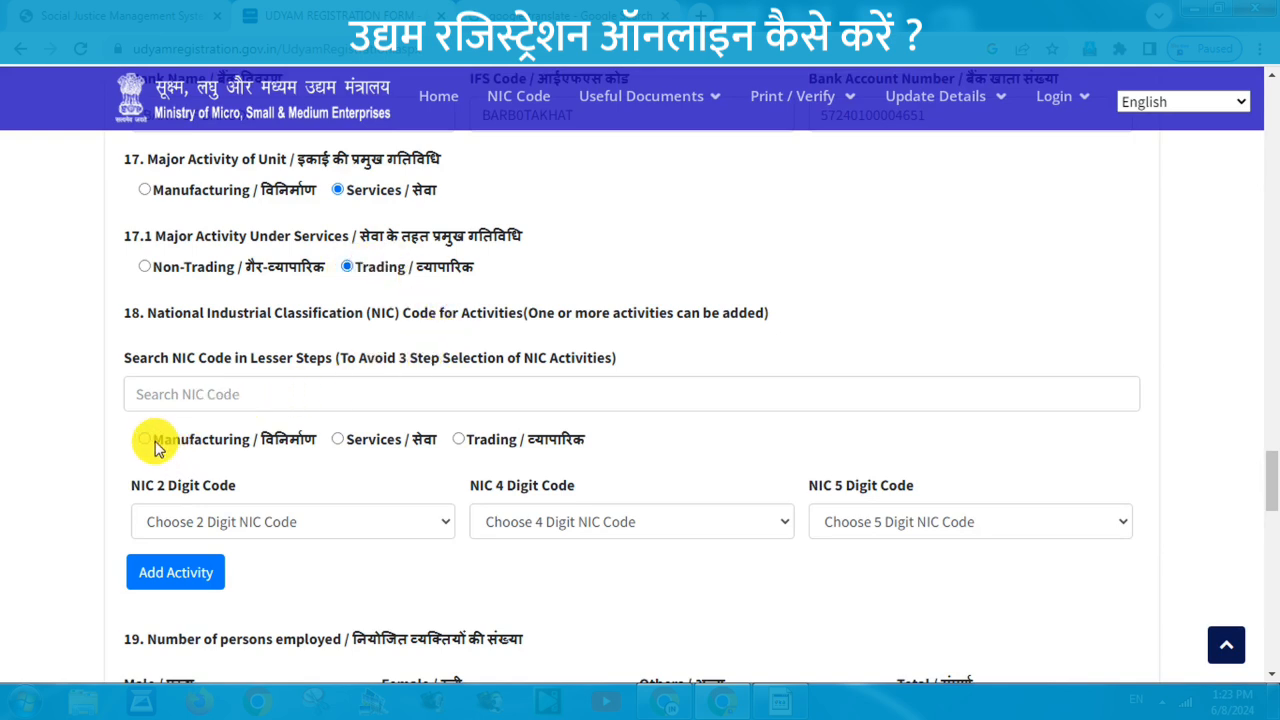
click(460, 440)
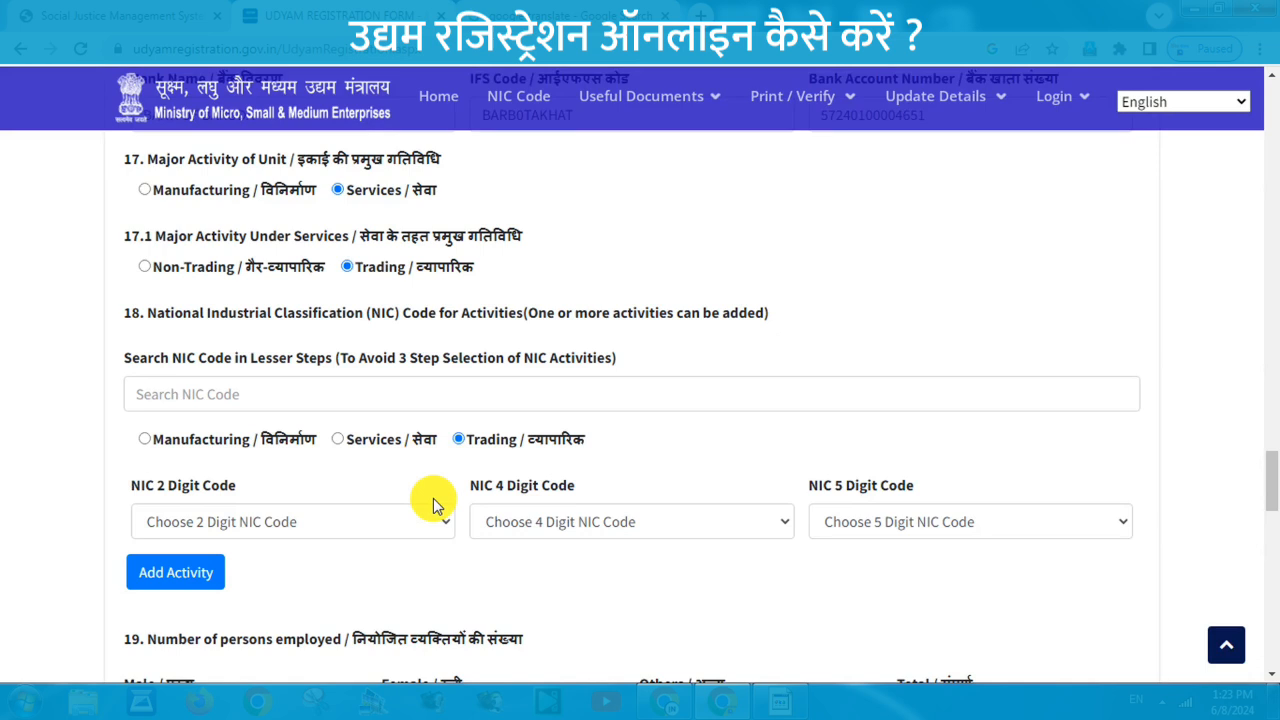
Select NIC codes 47, 4721 and 47219 (retail sale of other food products) and add the activity.
click(419, 526)
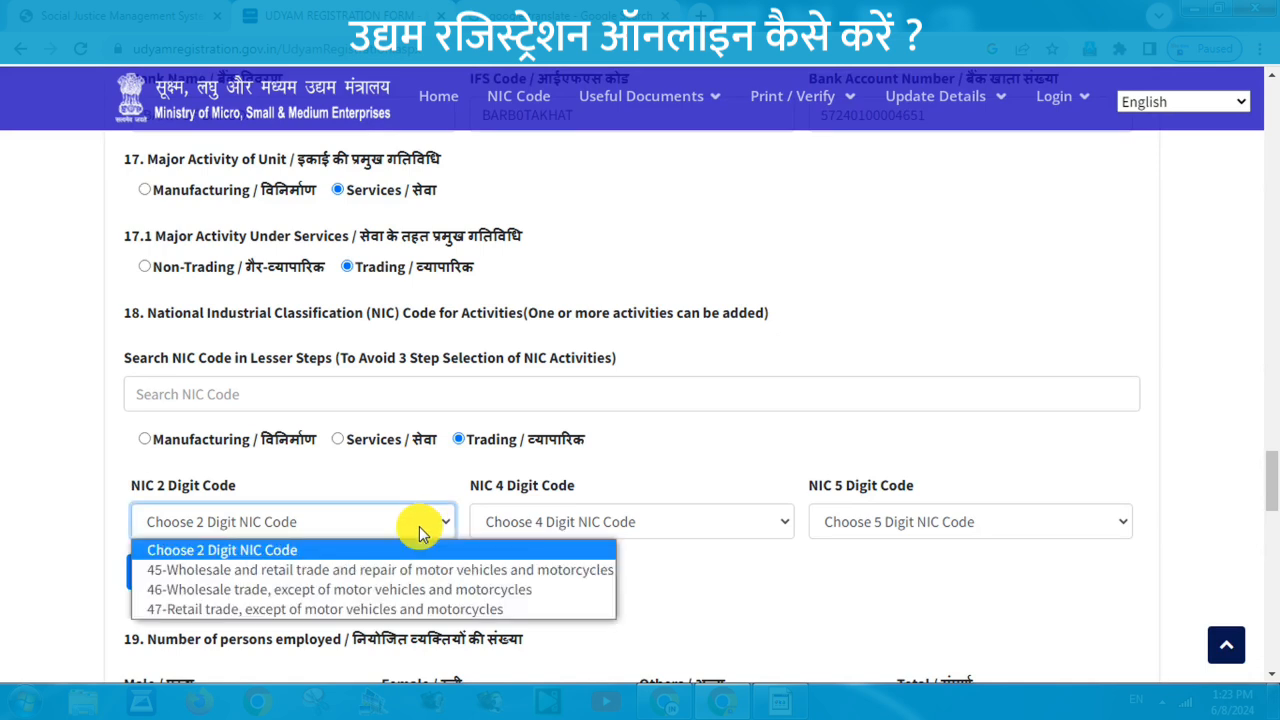
click(381, 609)
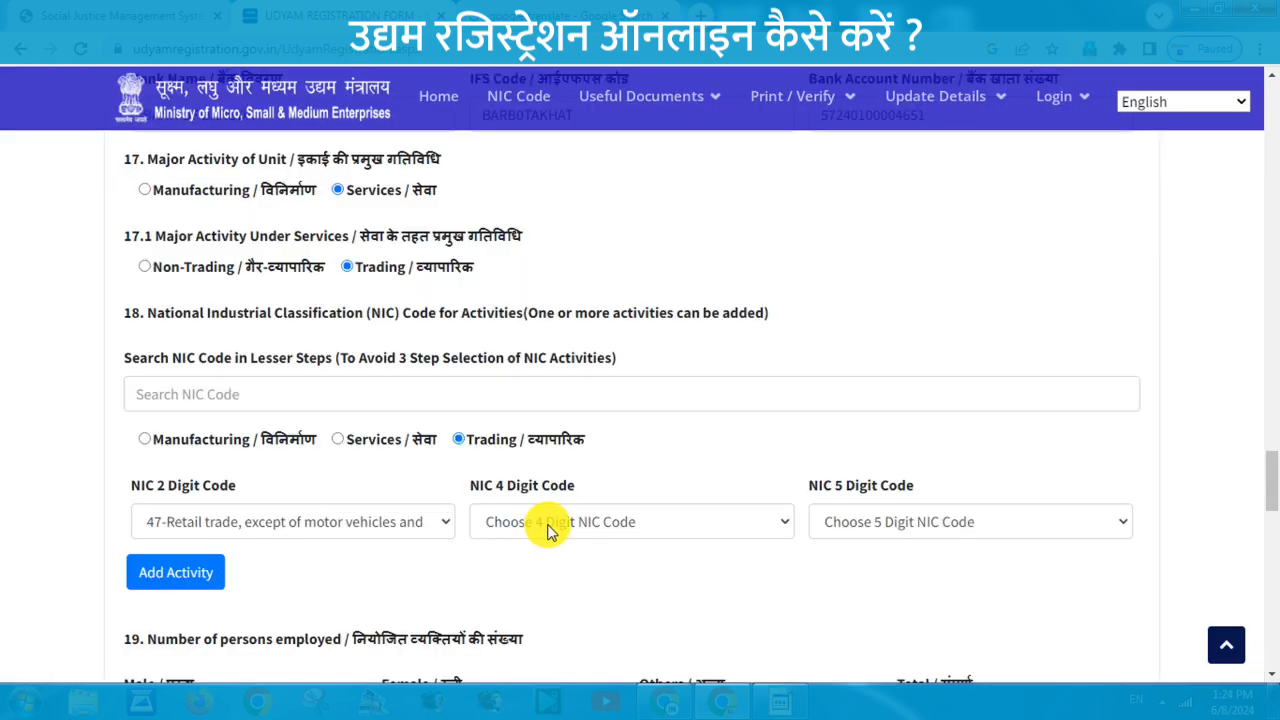
click(549, 531)
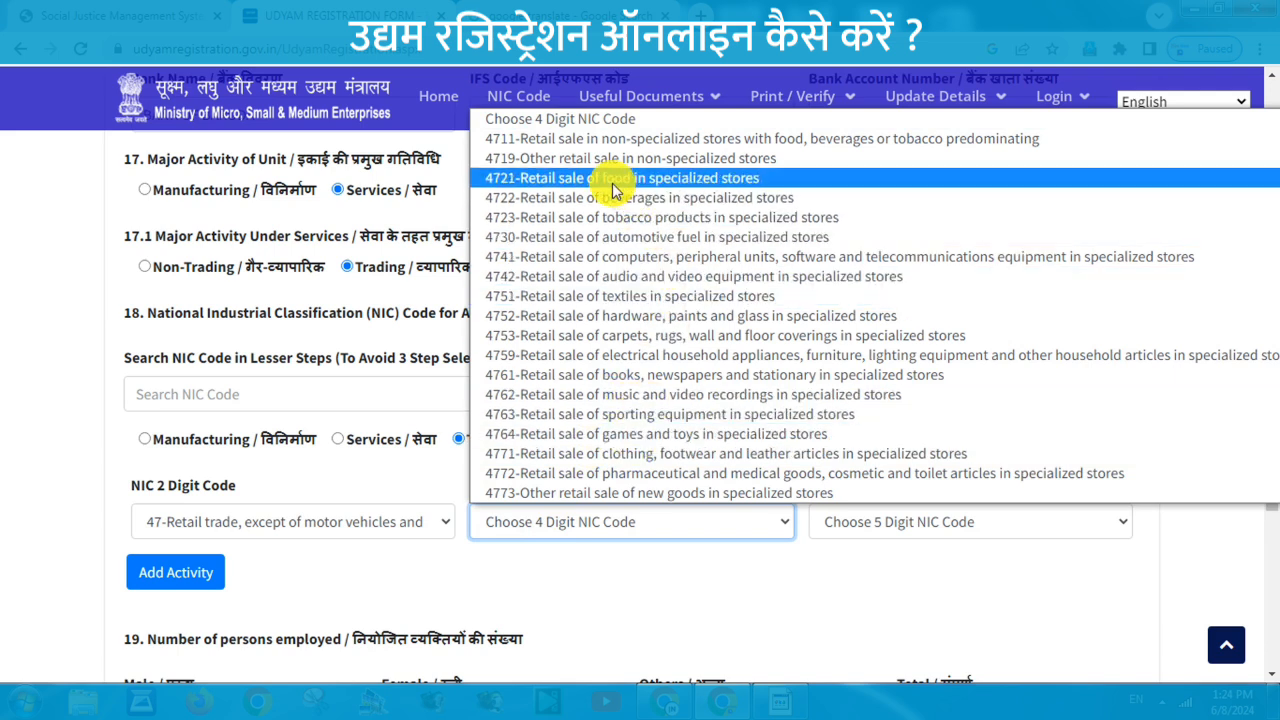
click(697, 178)
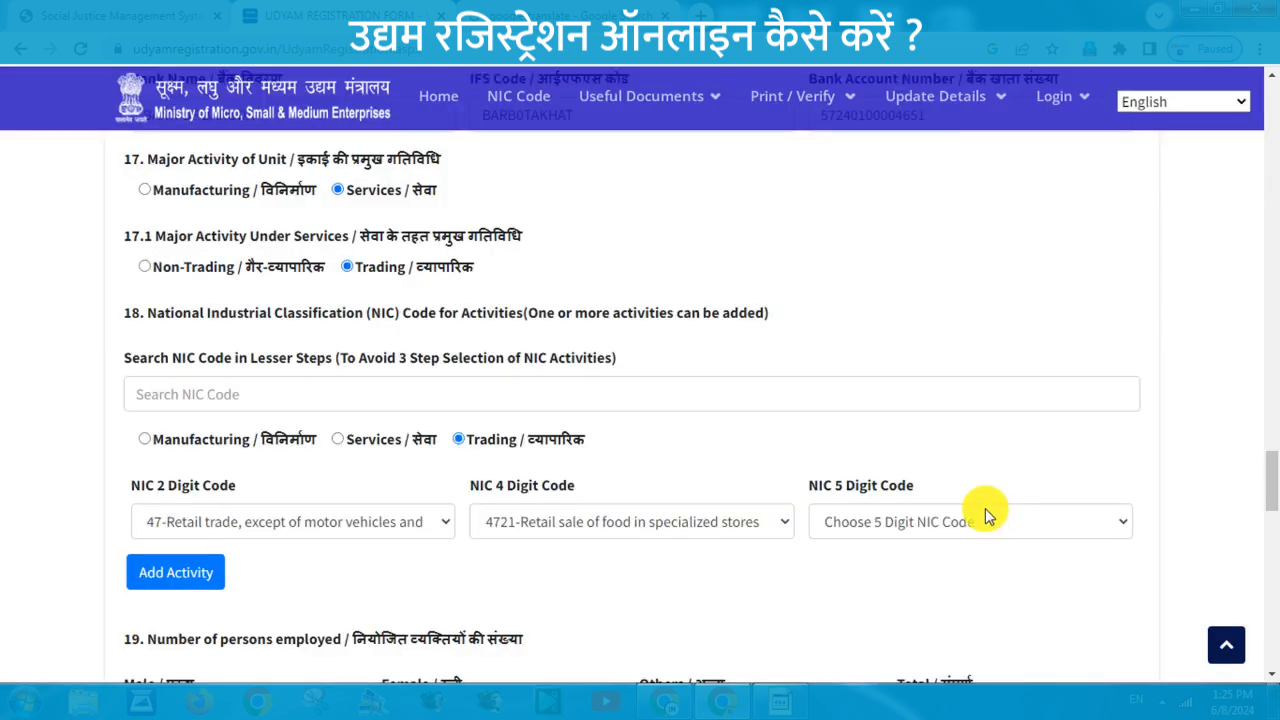
click(986, 518)
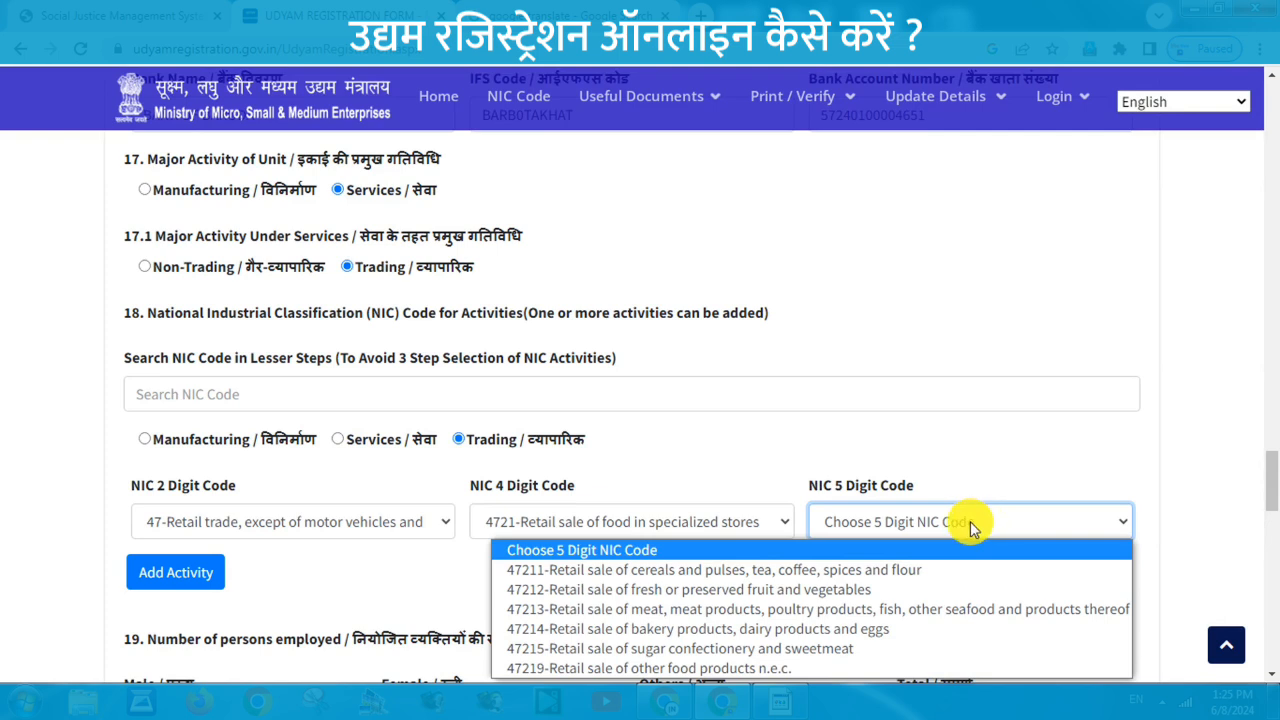
click(728, 668)
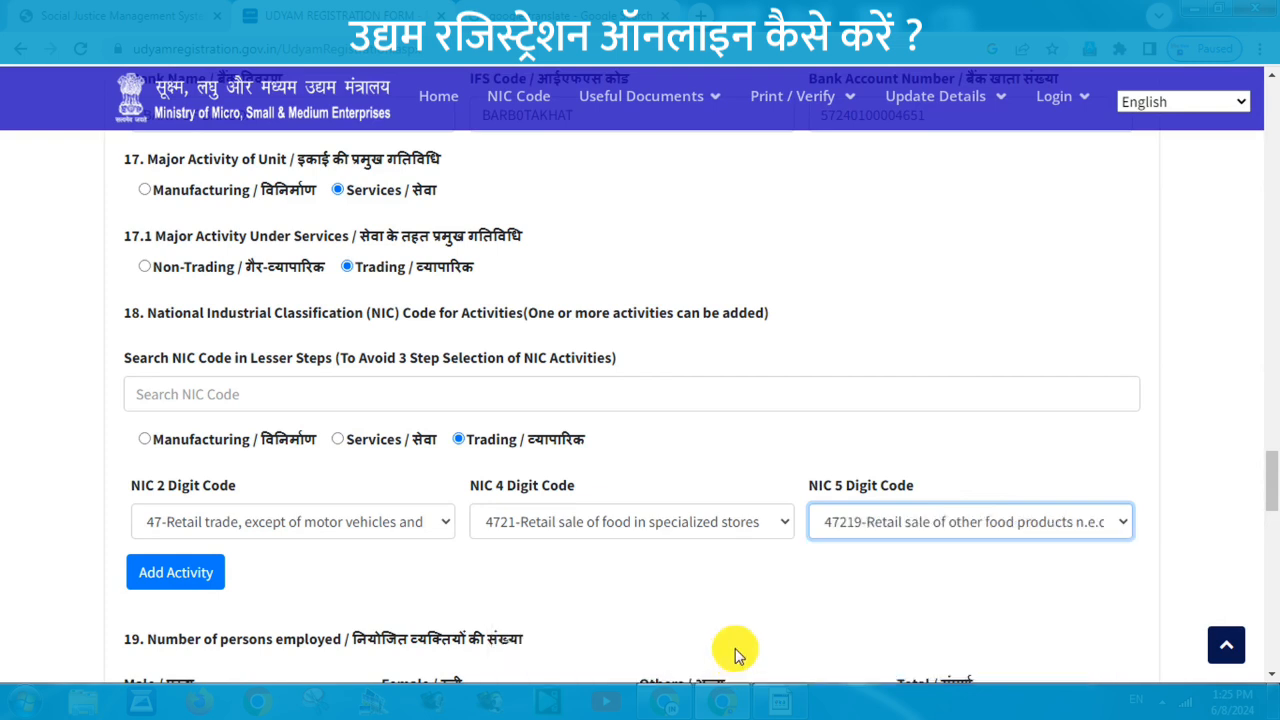
click(189, 570)
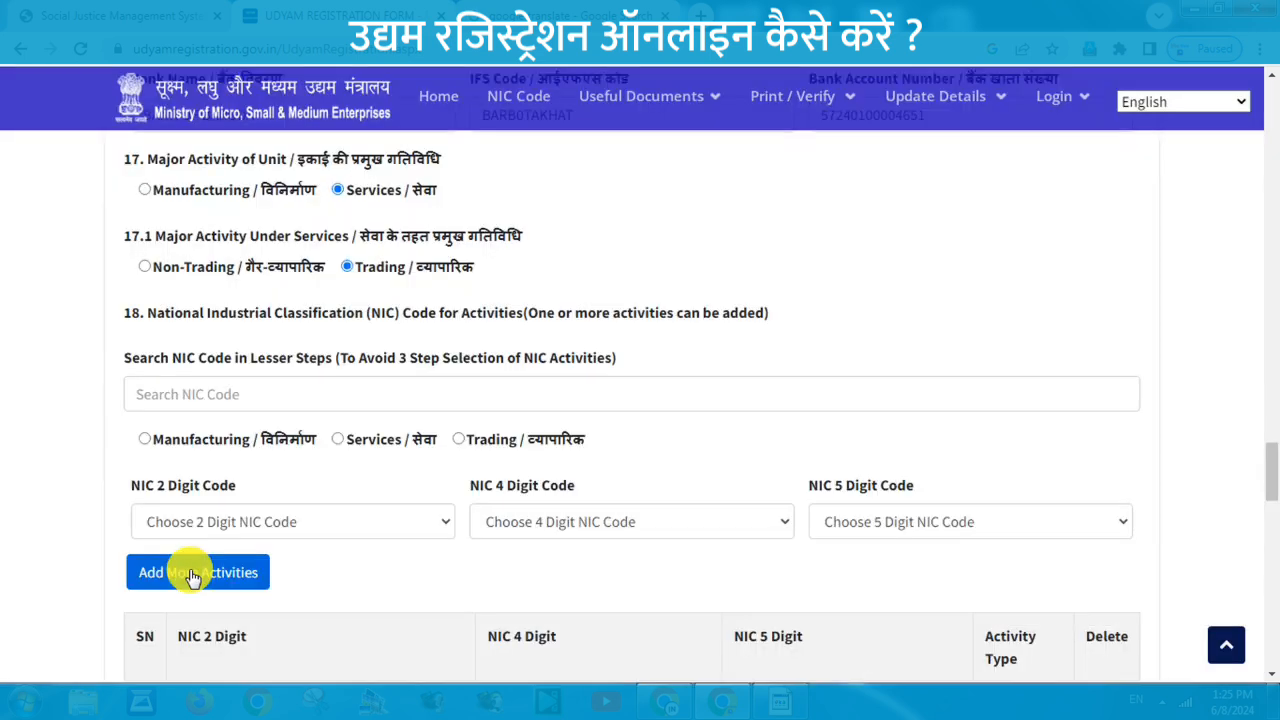
Enter employee counts of 1 male, 1 female and 0 others.
scroll(193, 578, down, 4)
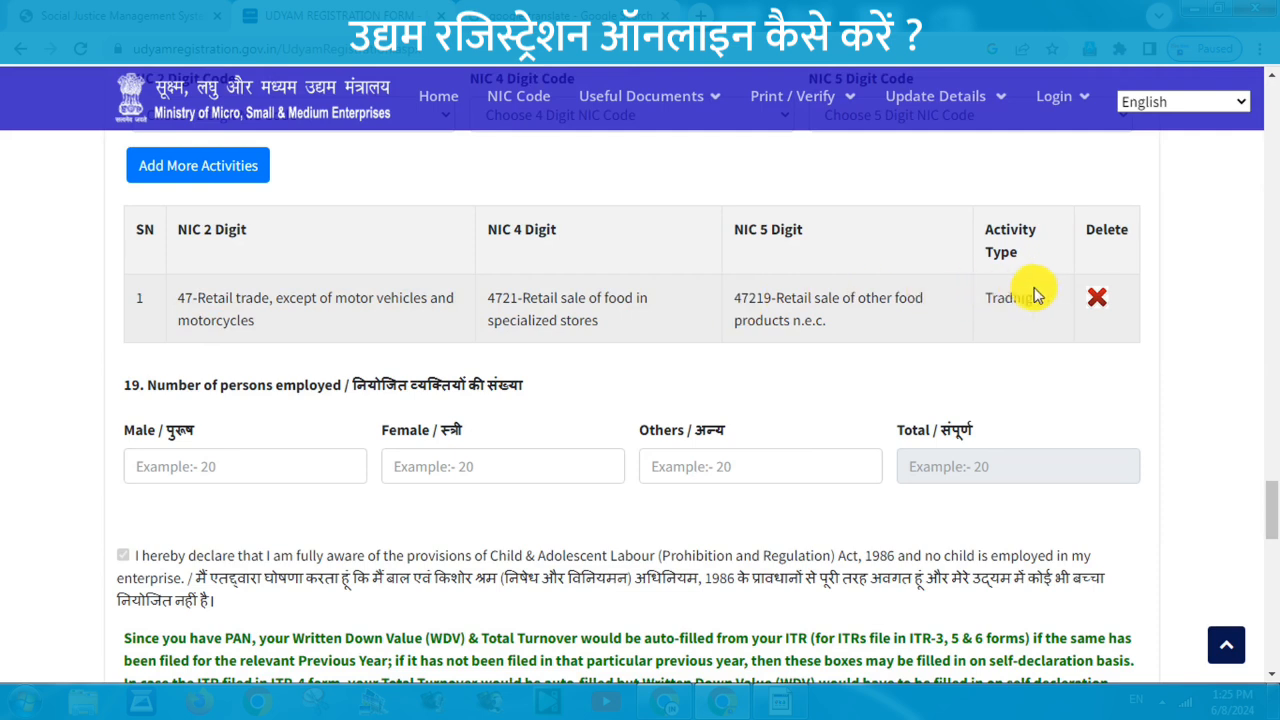
click(173, 465)
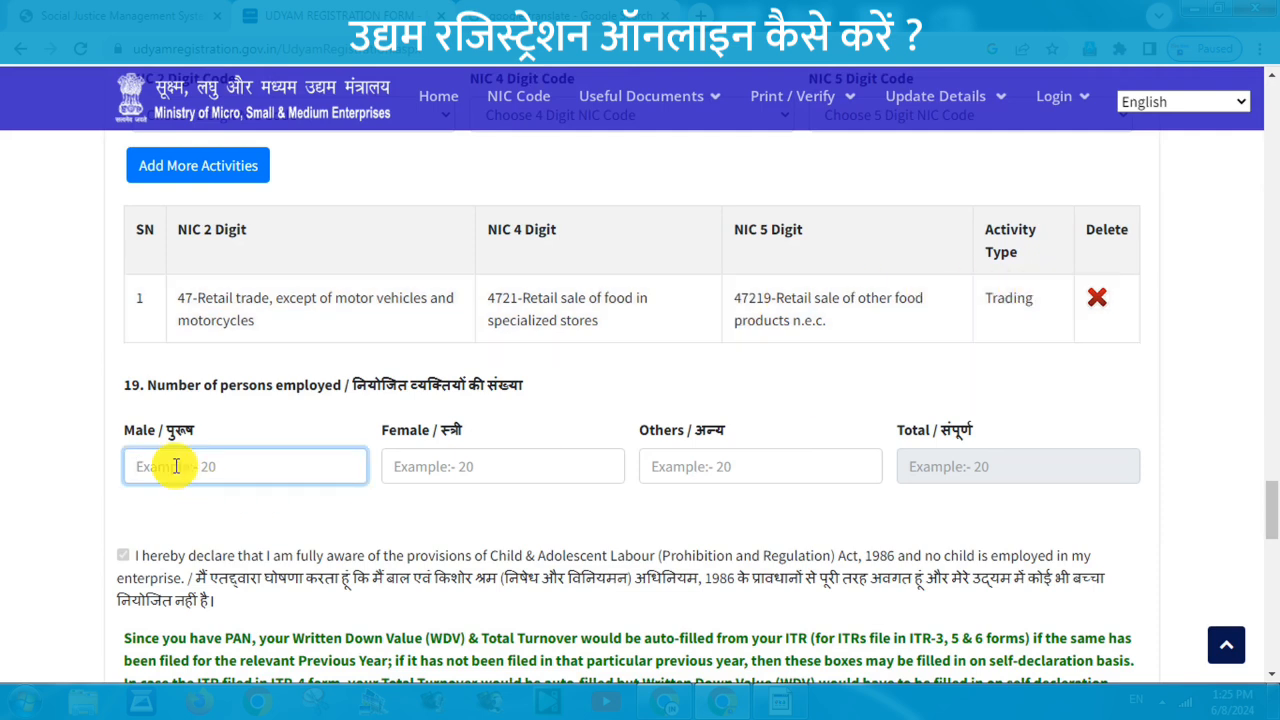
text(1)
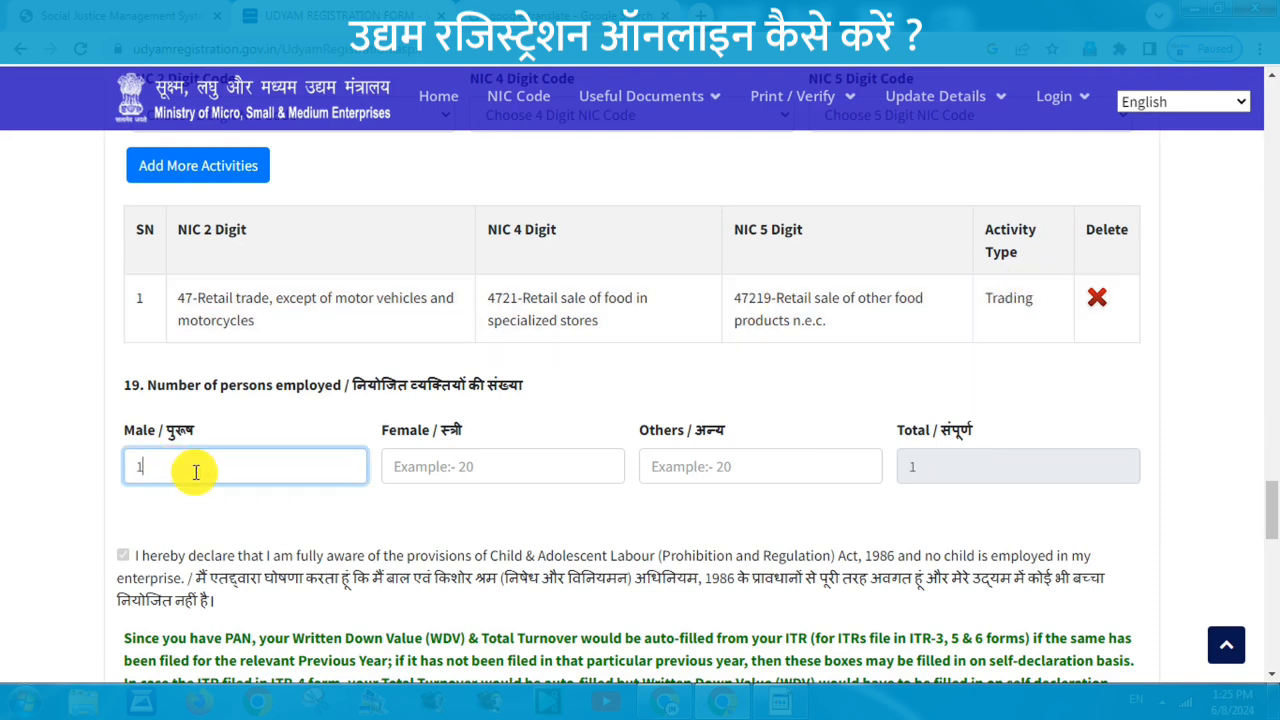
click(462, 463)
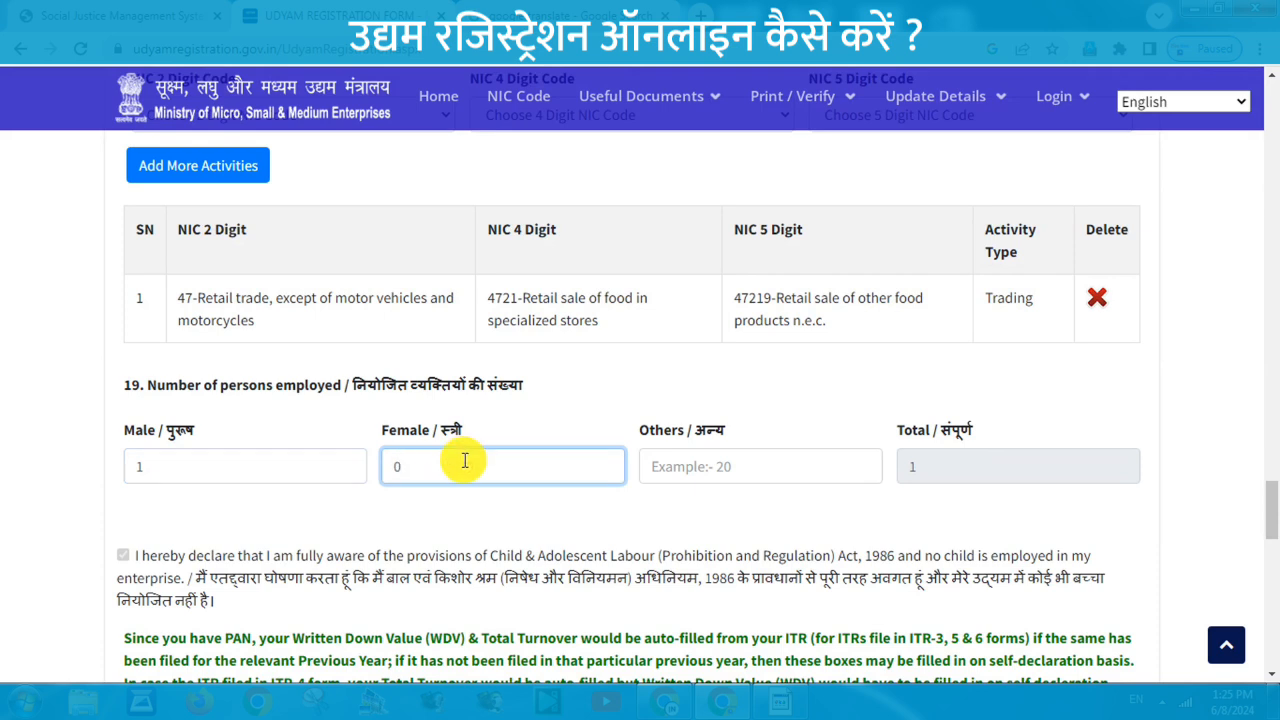
click(683, 473)
click(826, 503)
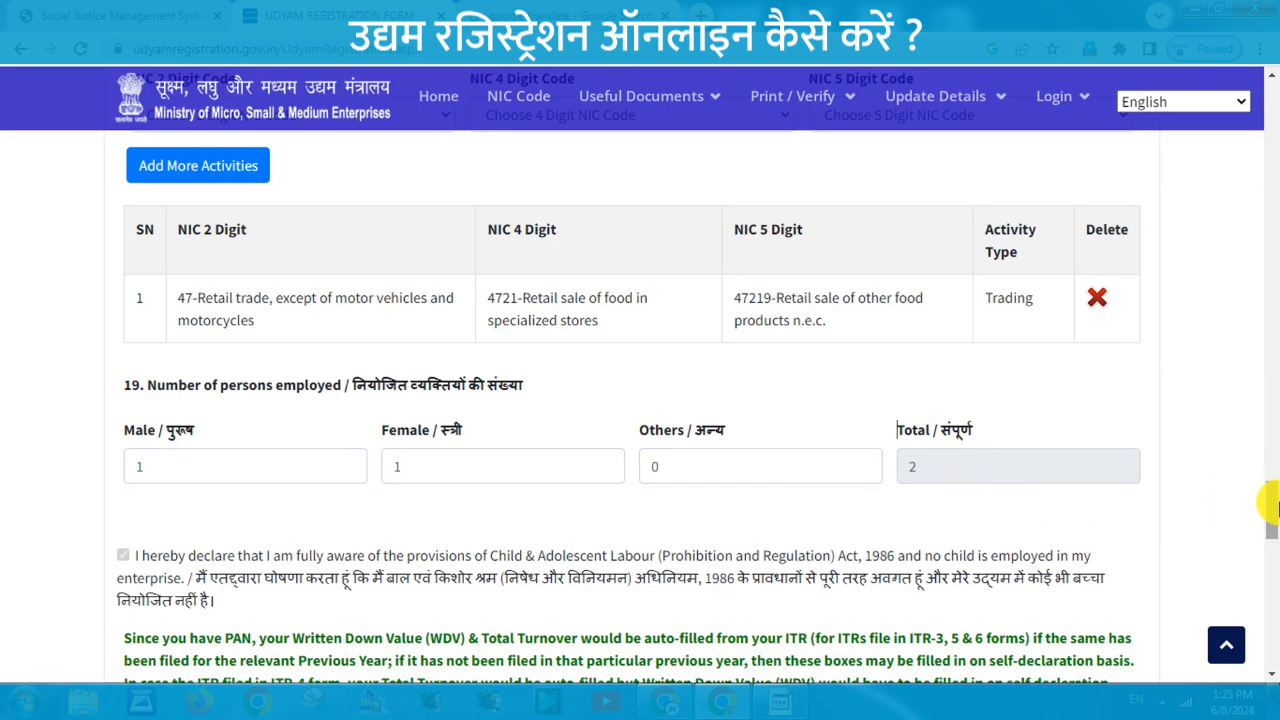
Enter a written down value of 400000 with excluded cost 00.
drag(1272, 510, 1272, 578)
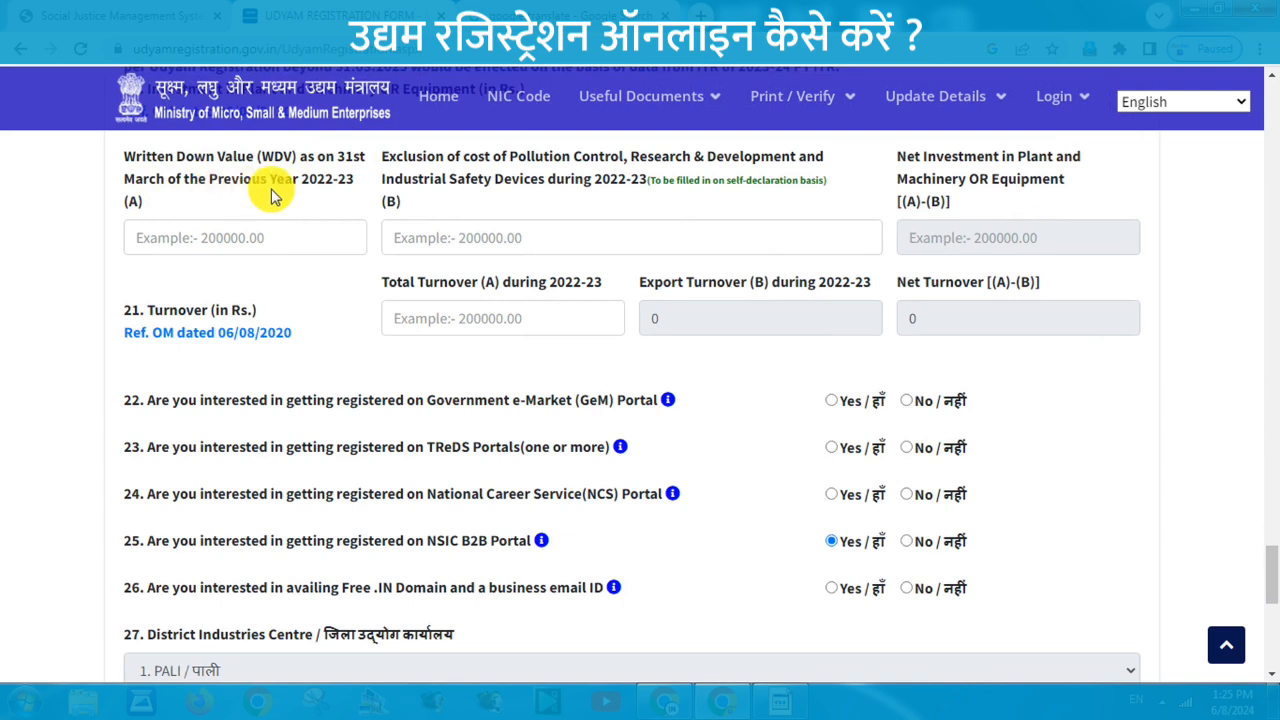
click(163, 242)
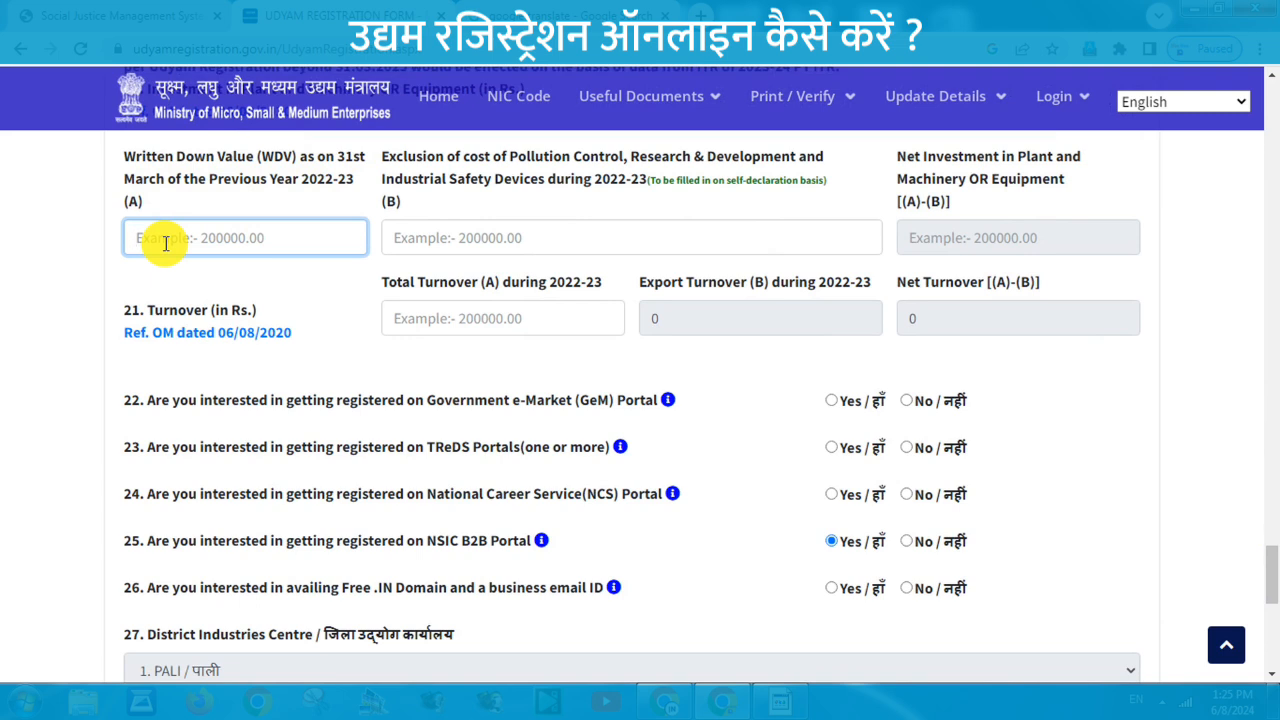
text(400000)
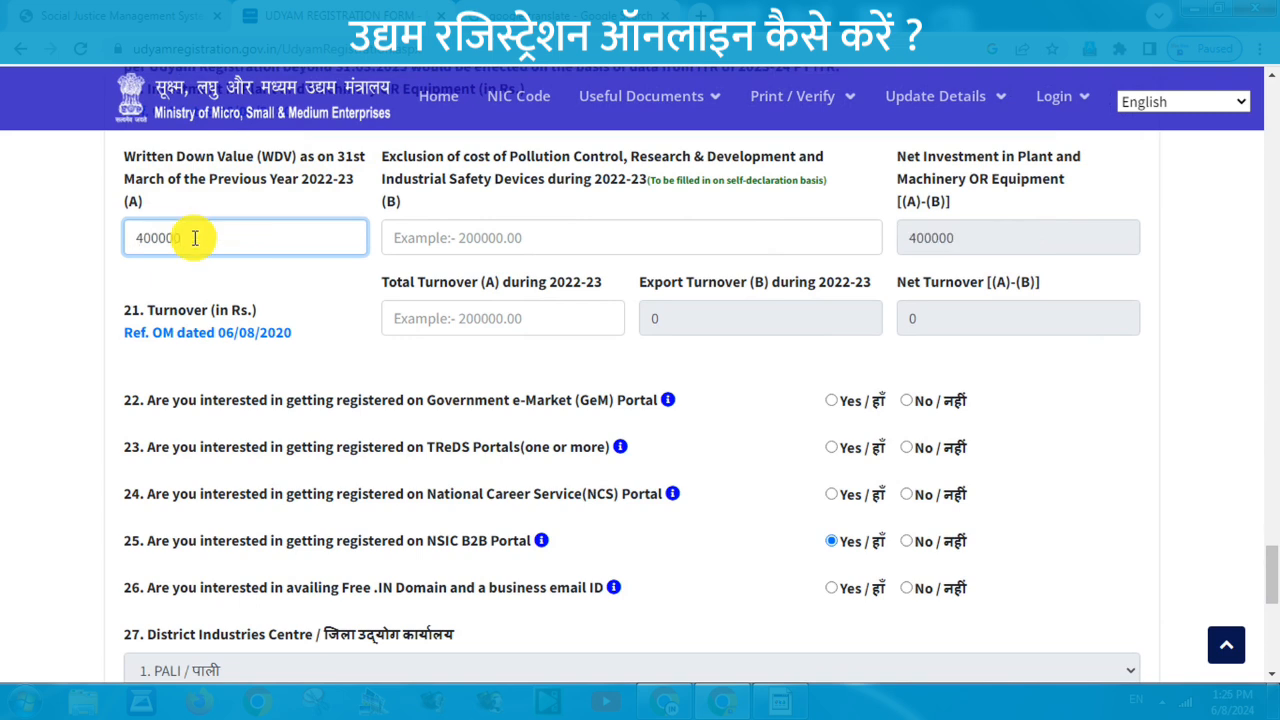
click(483, 240)
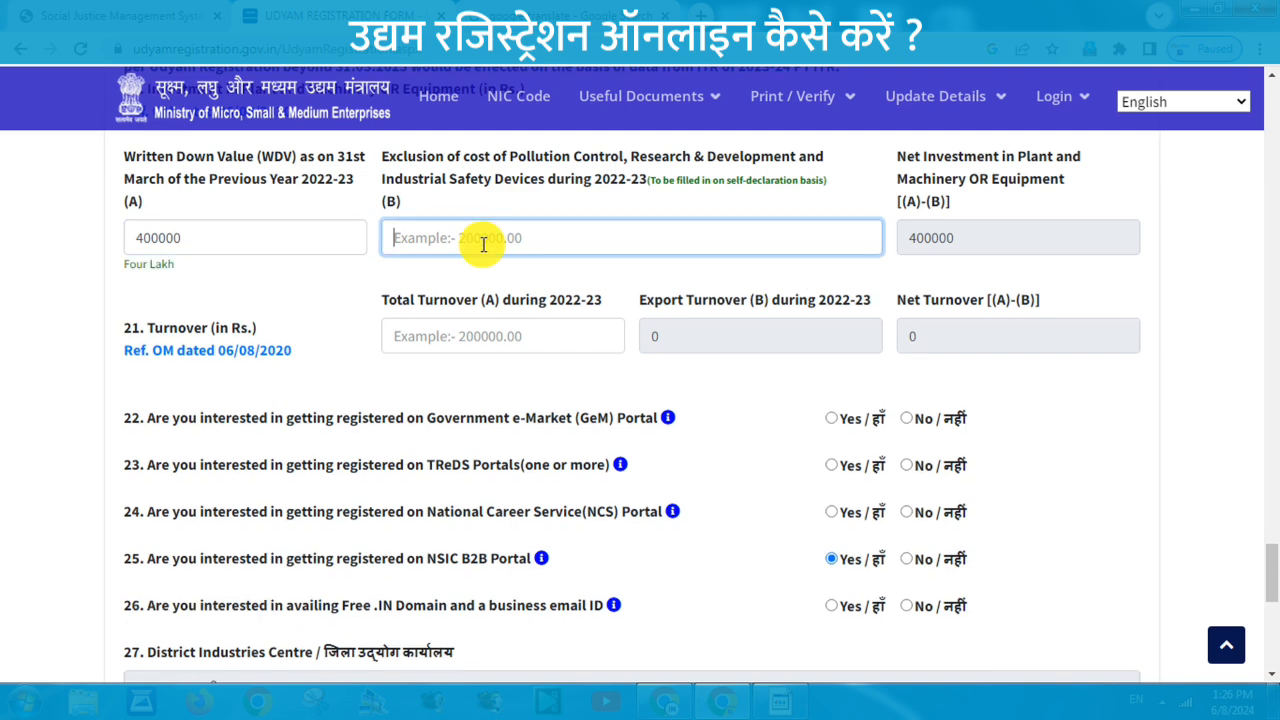
text(00)
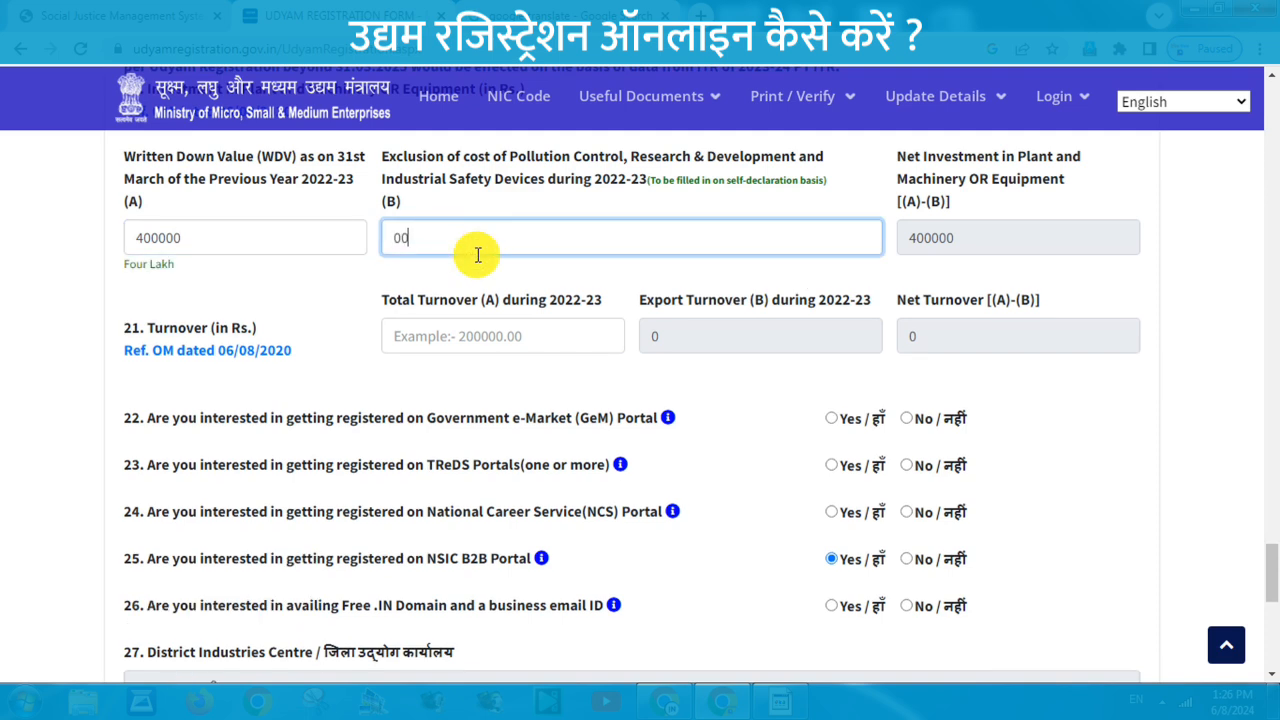
click(474, 260)
Enter the 2022-23 total turnover of 3000000.
click(435, 345)
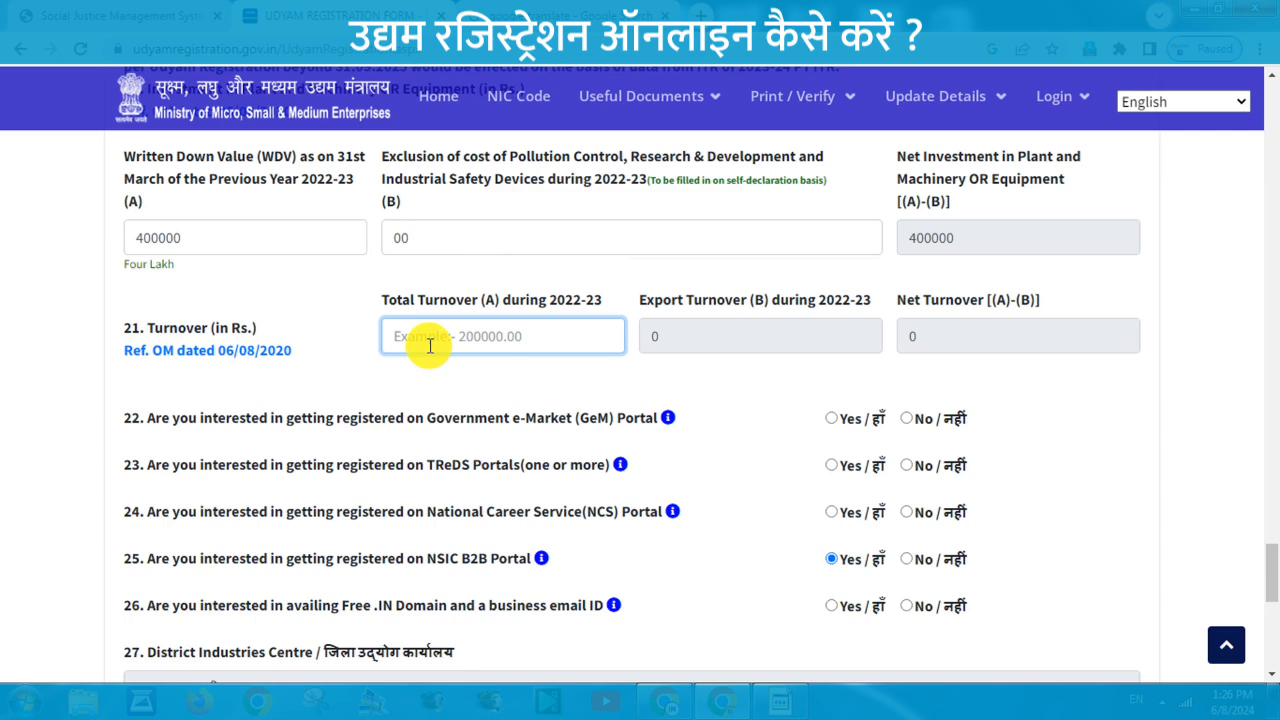
key(BackSpace)
key(BackSpace)
key(BackSpace)
text(25)
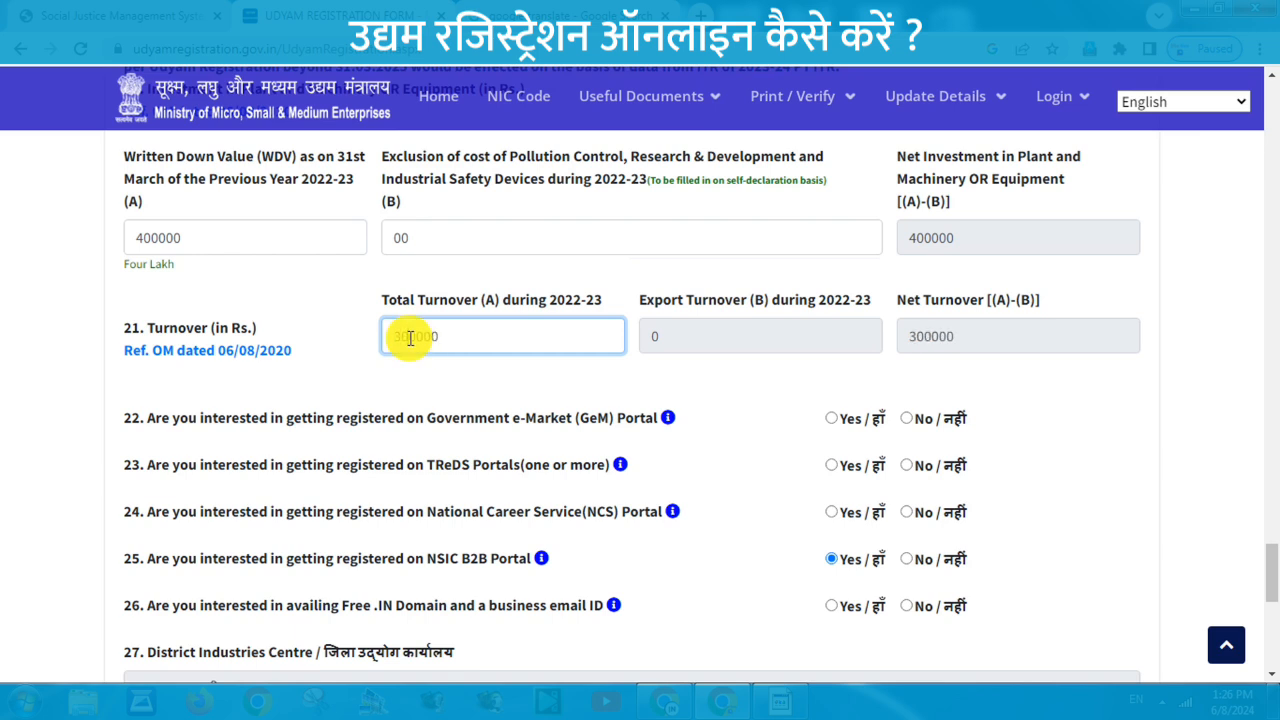
text(0)
click(498, 370)
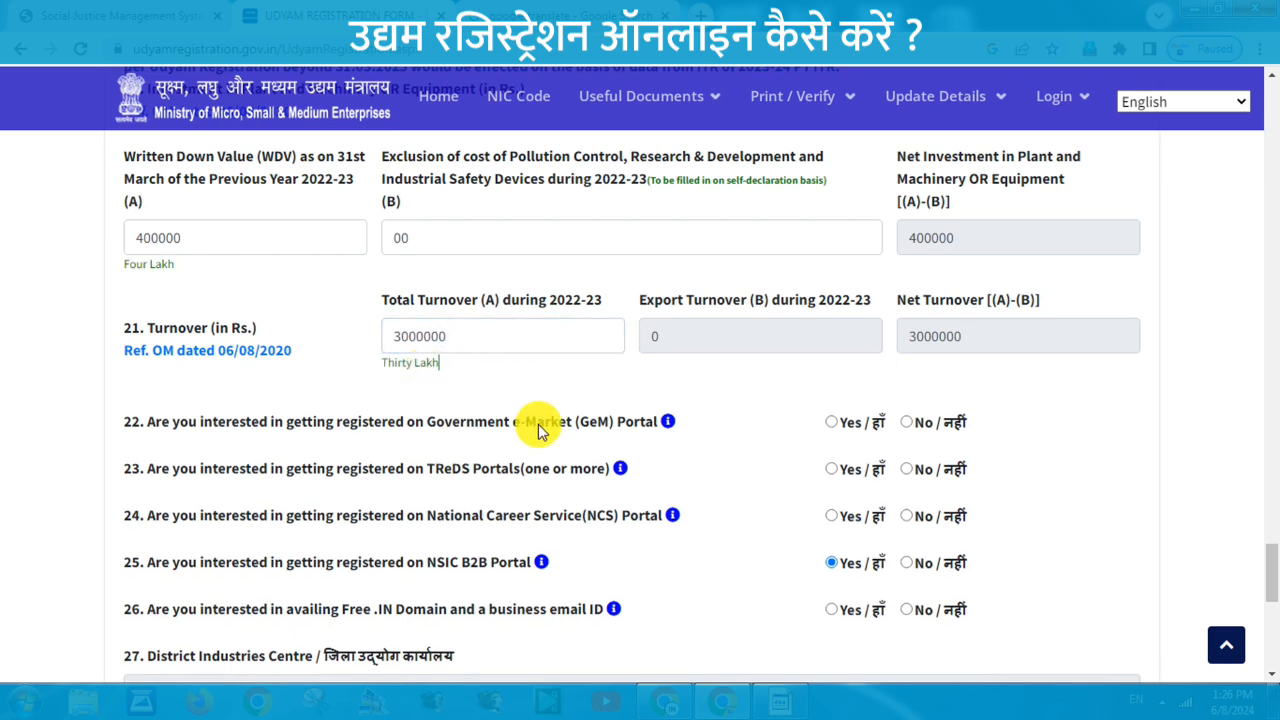
Answer No for GeM, TReDS, NCS, NSIC B2B and free .IN domain, then request the final OTP.
drag(1273, 563, 1272, 590)
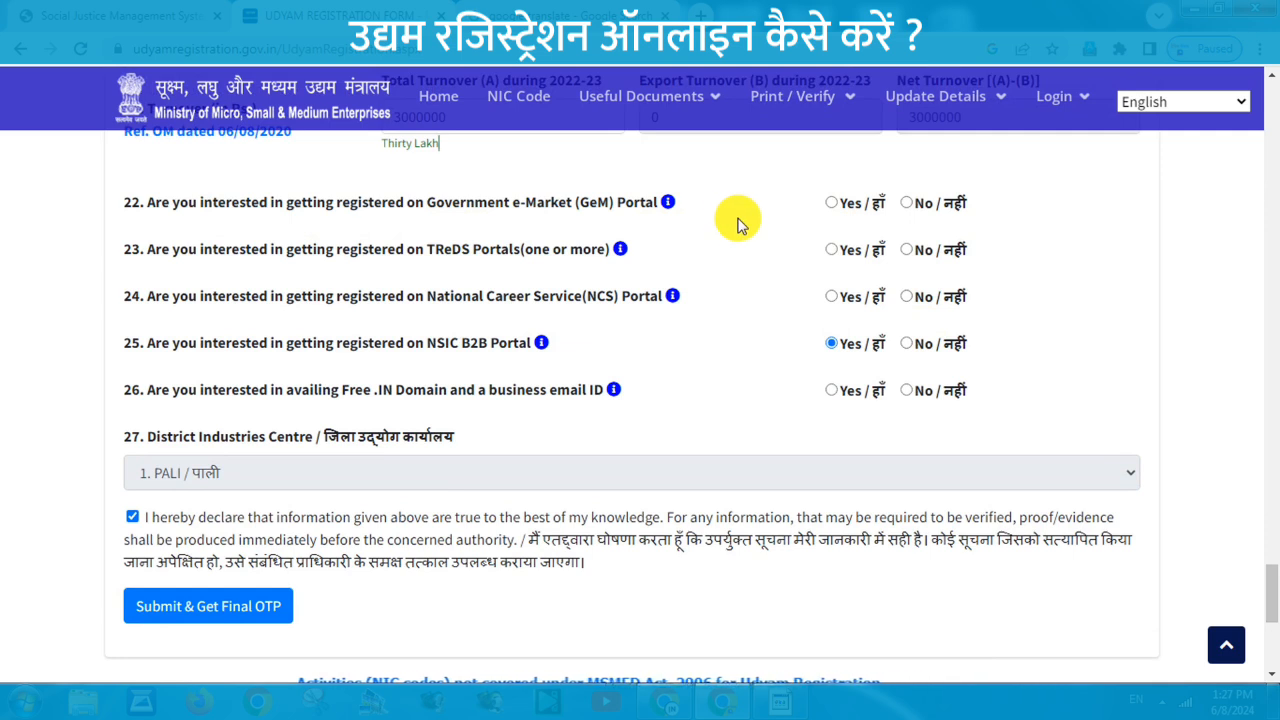
click(907, 204)
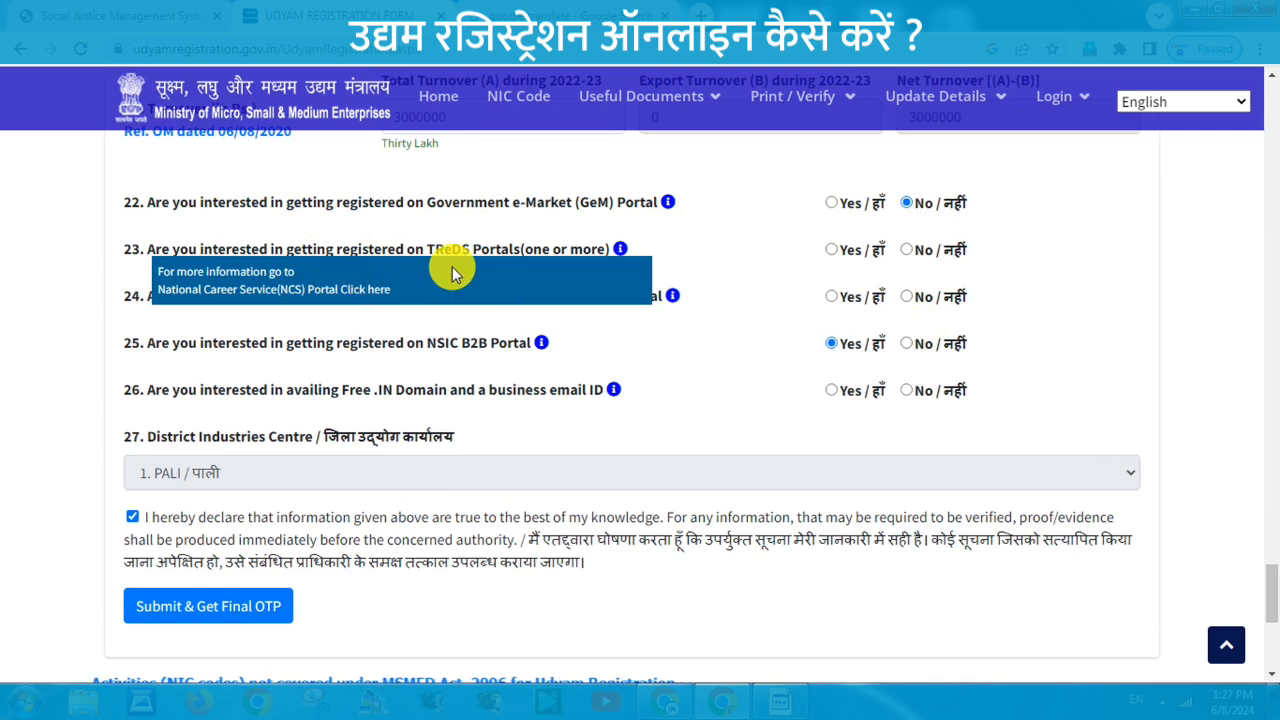
click(907, 250)
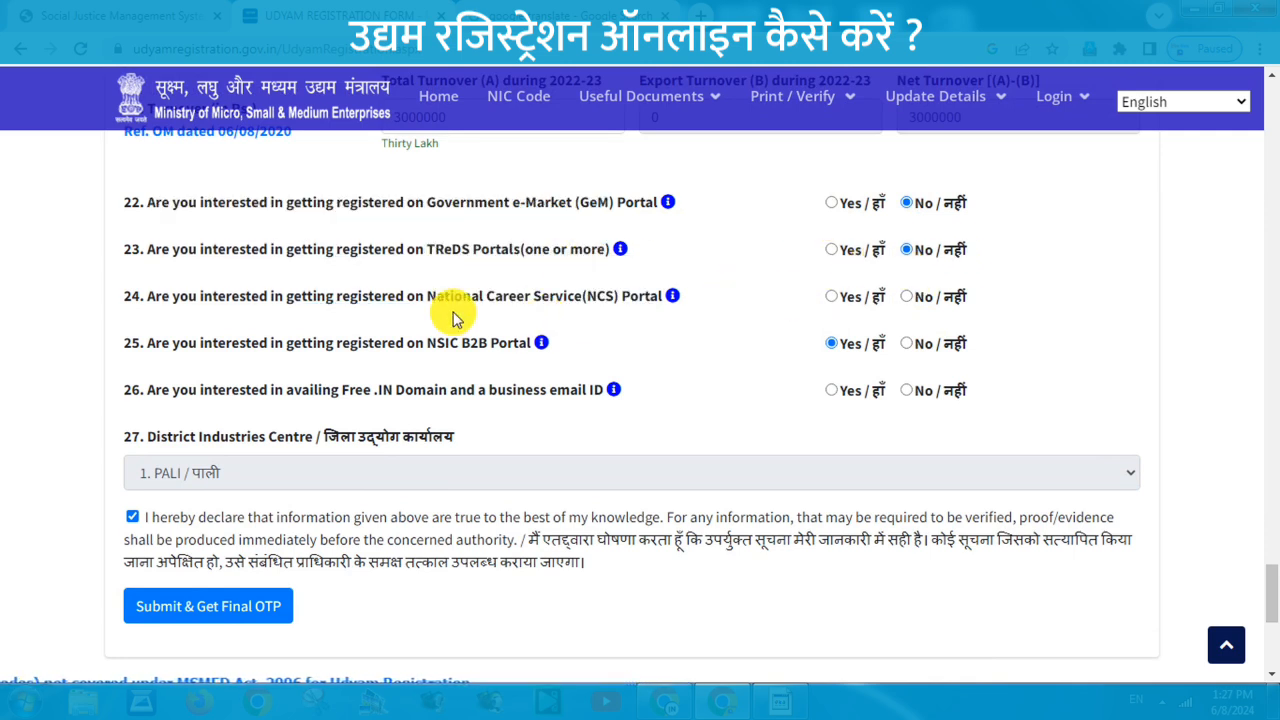
click(906, 296)
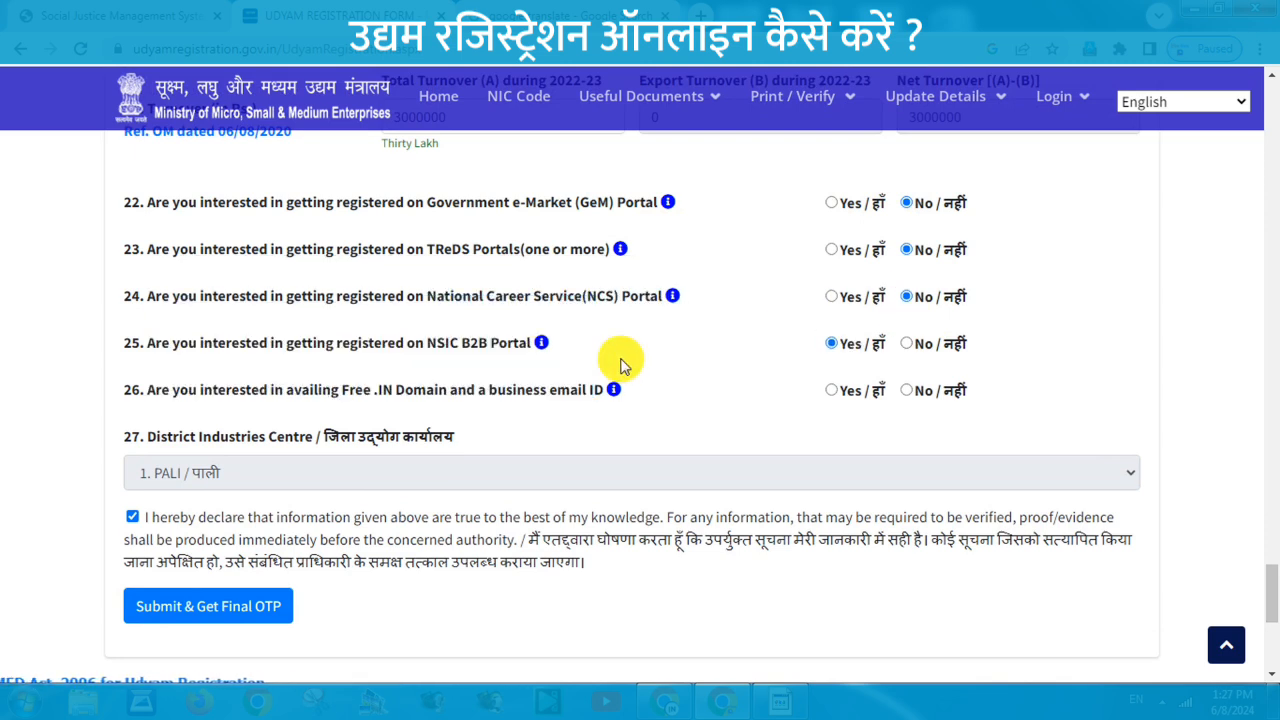
click(829, 345)
click(905, 343)
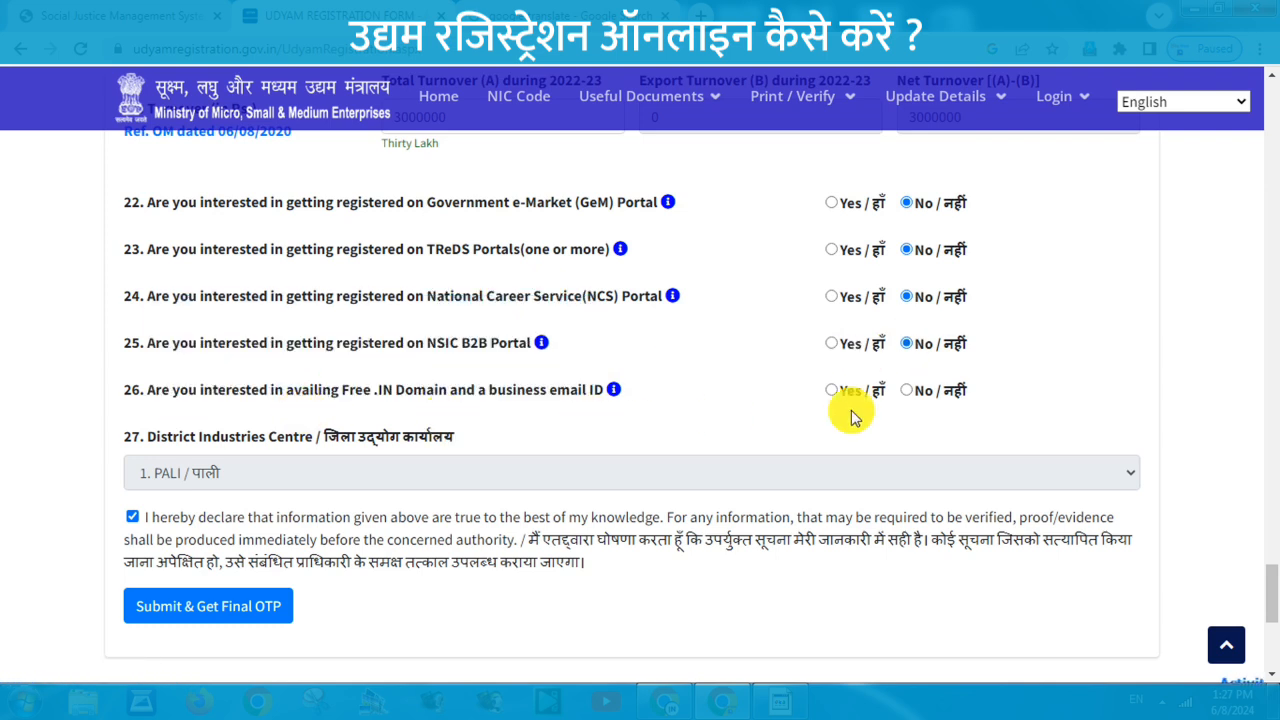
click(906, 390)
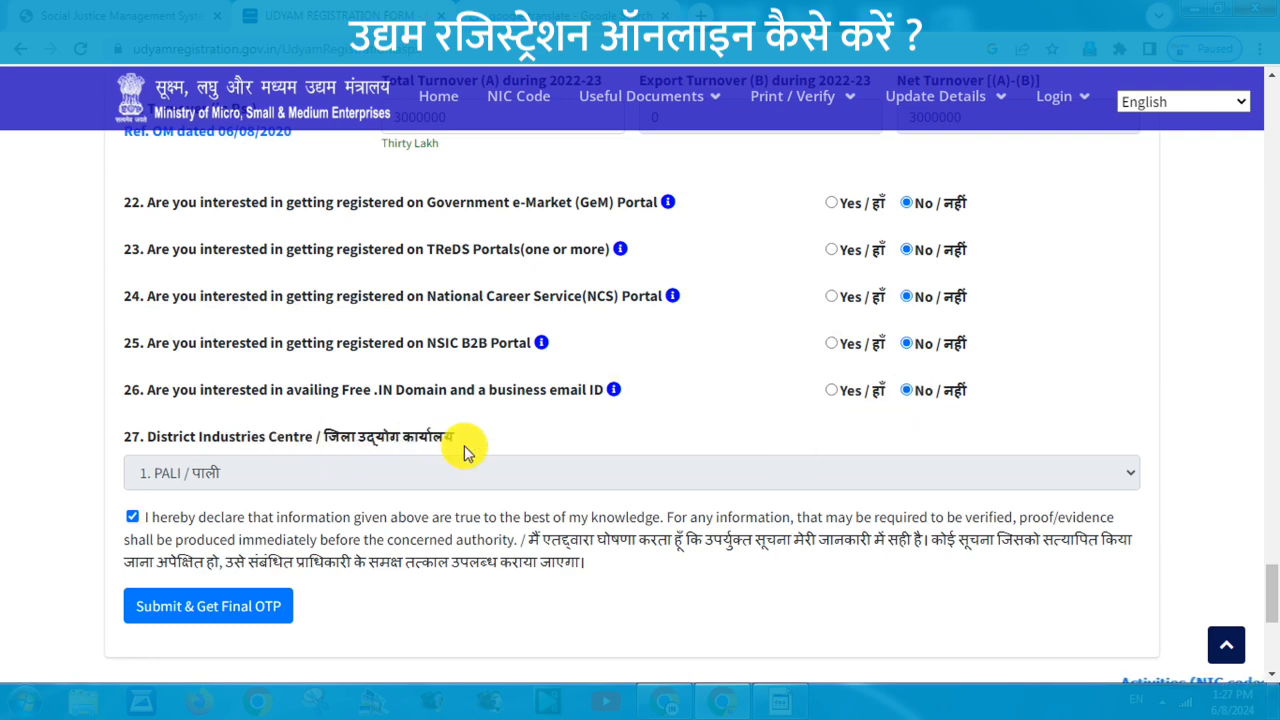
click(236, 612)
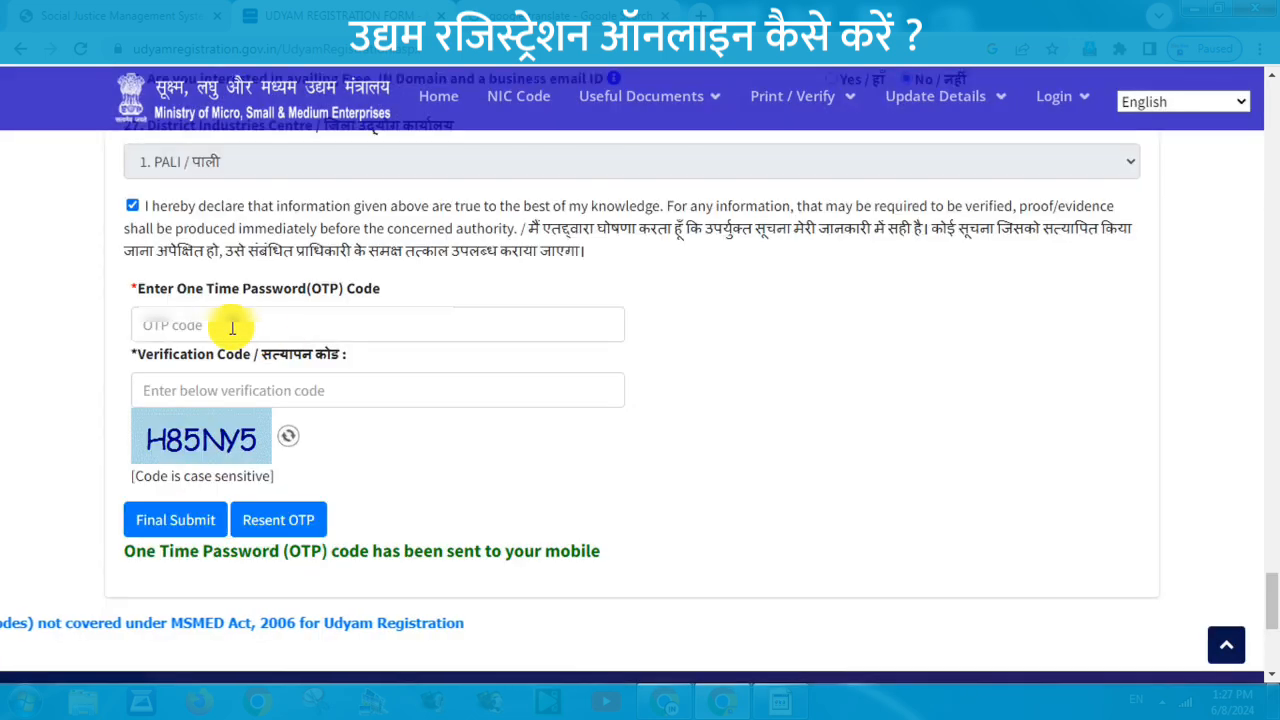
Enter the mobile OTP and the on-screen captcha verification code, then submit the registration.
click(215, 324)
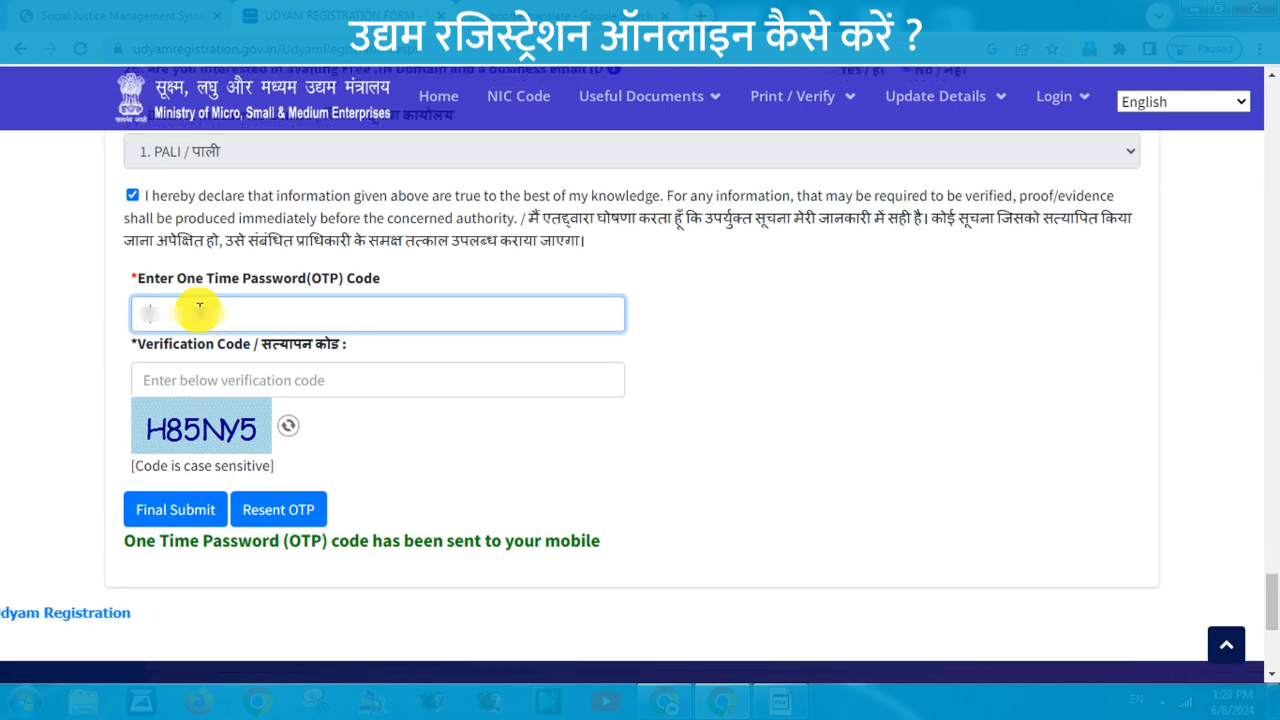
text(***)
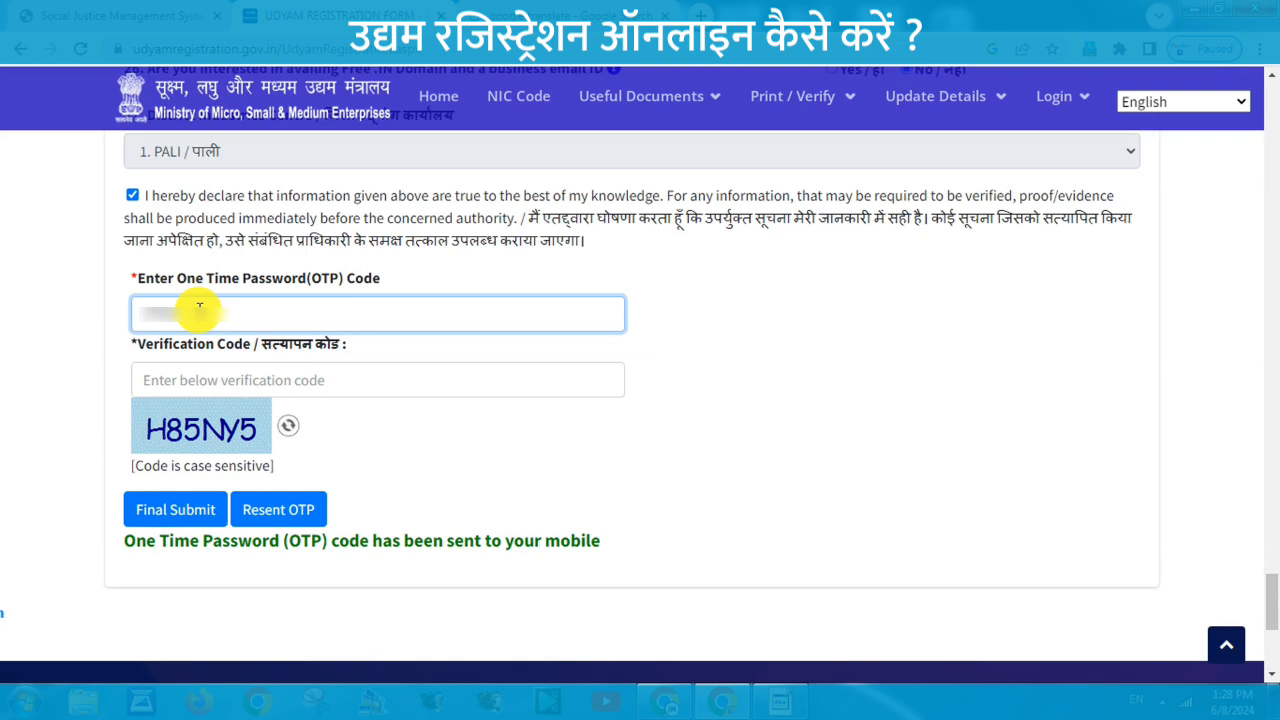
click(224, 379)
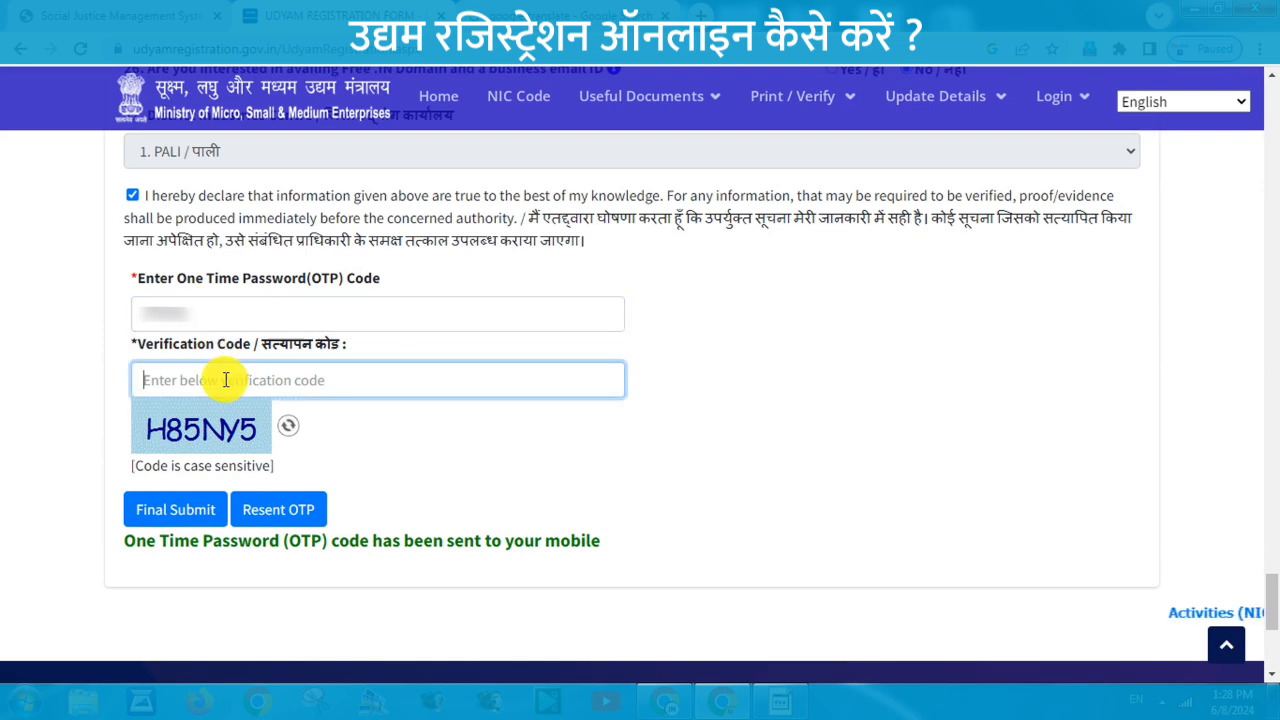
text(H)
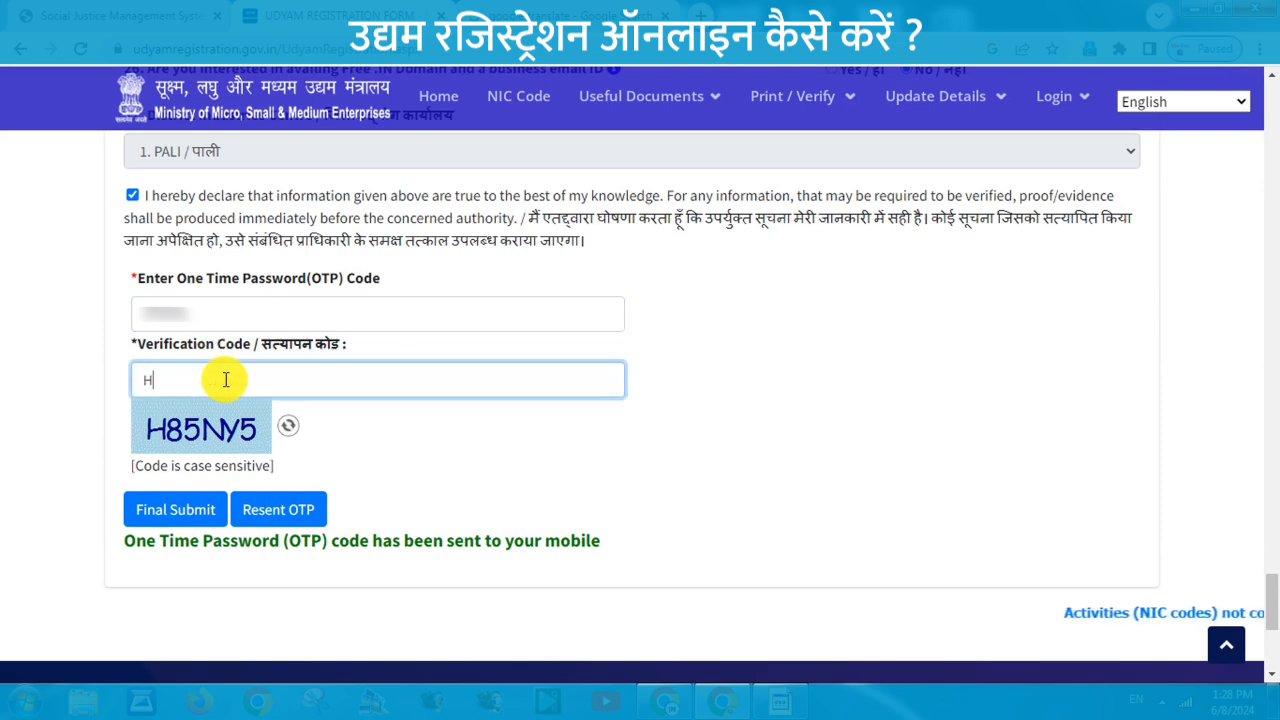
text(85N)
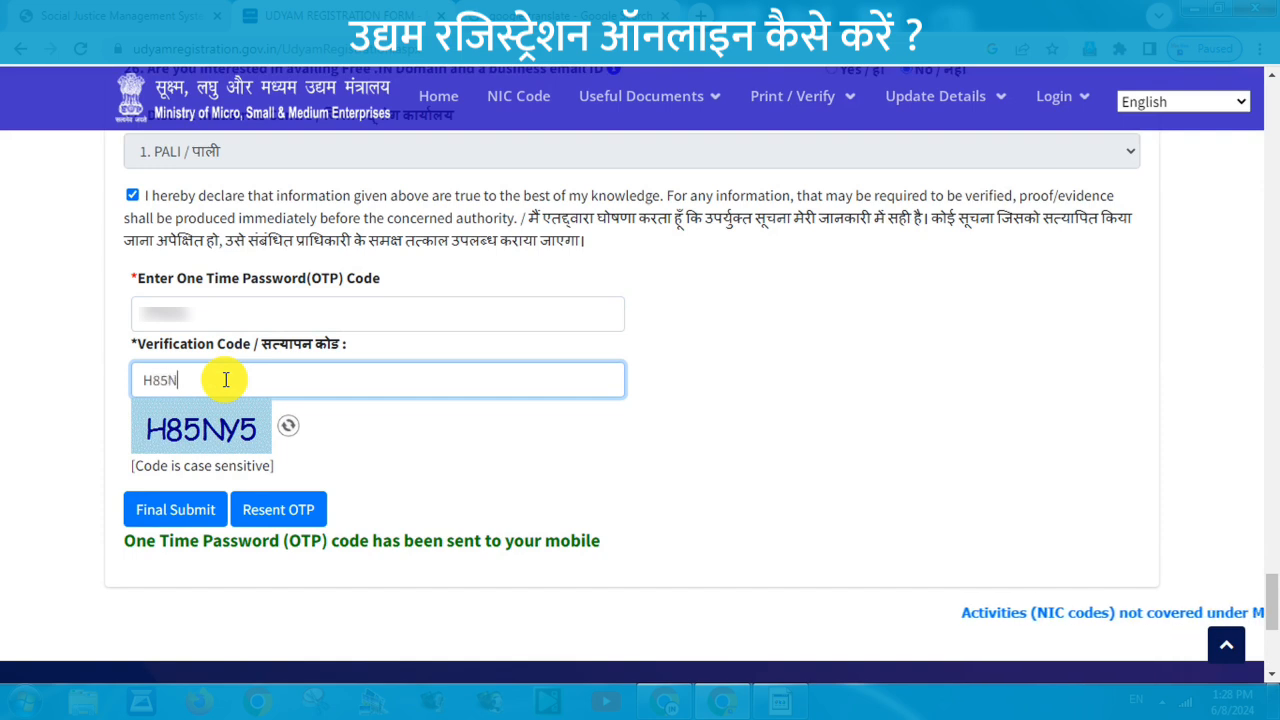
text(Y5)
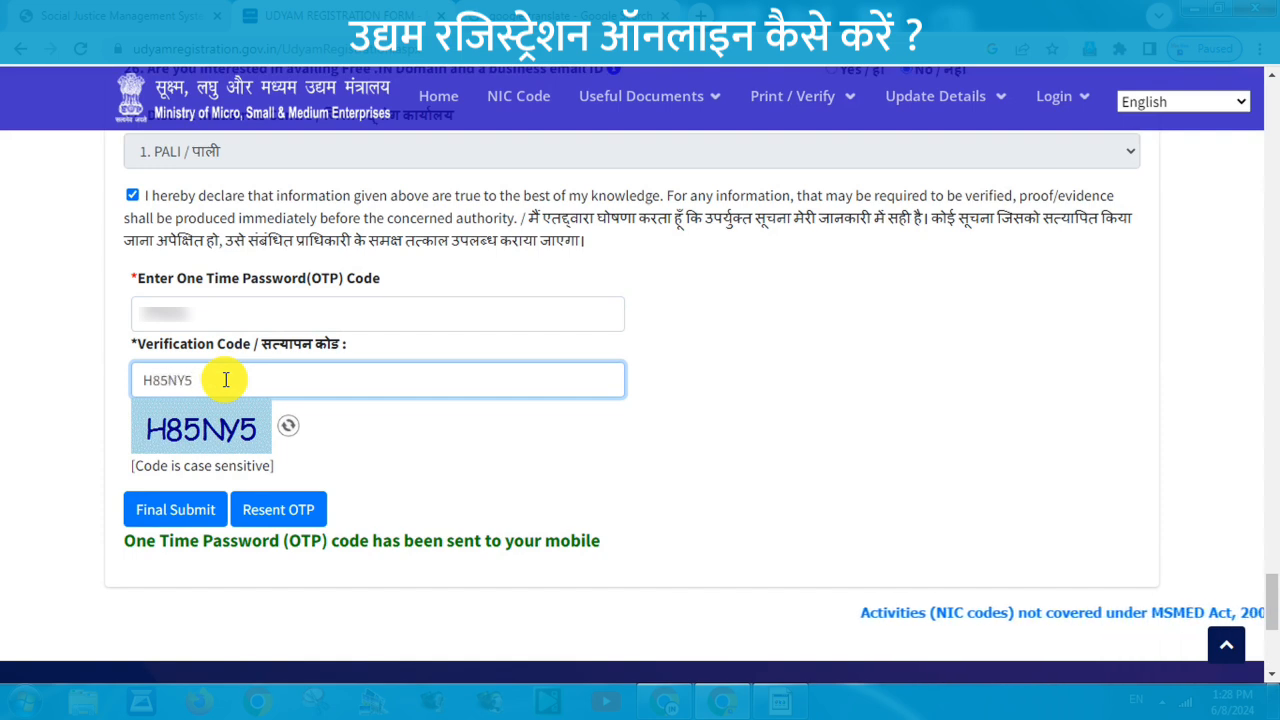
key(Return)
Dismiss the success alert and go from the thank-you page to the Udyami Login page via Print Certificate.
click(792, 174)
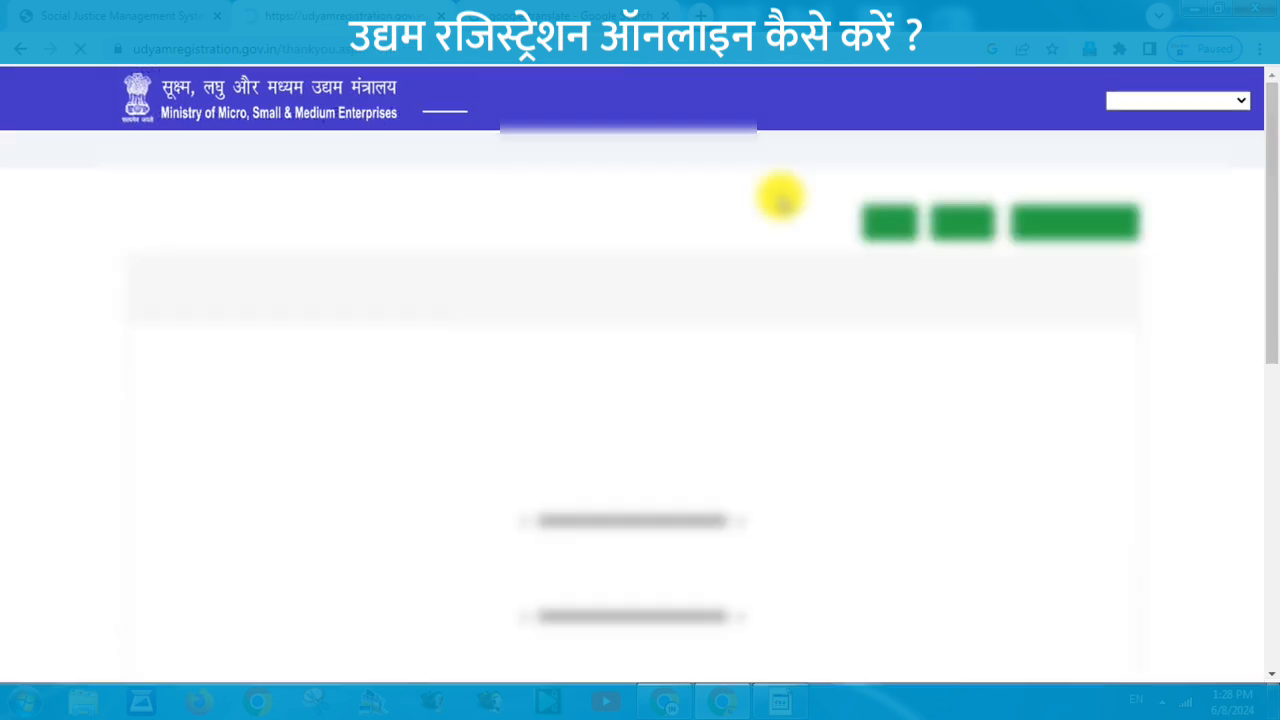
mouse_move(1270, 278)
mouse_down()
mouse_move(1269, 509)
mouse_move(1270, 268)
mouse_up()
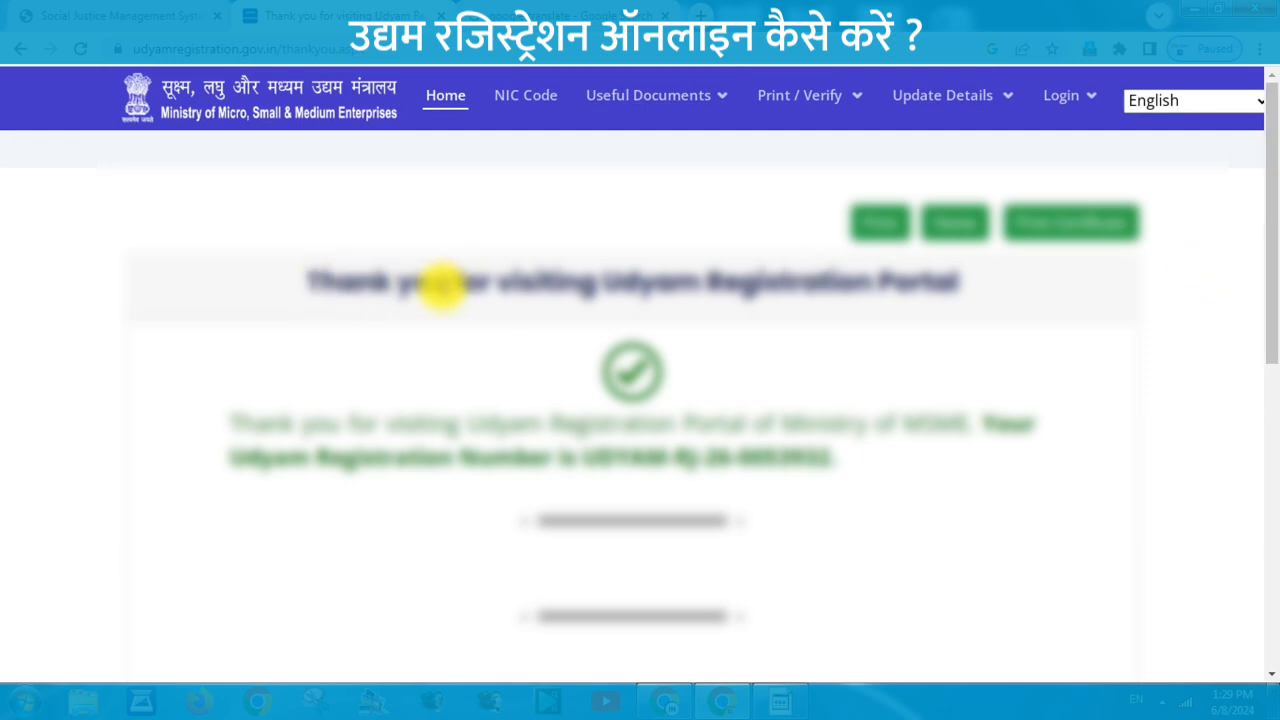
click(1100, 238)
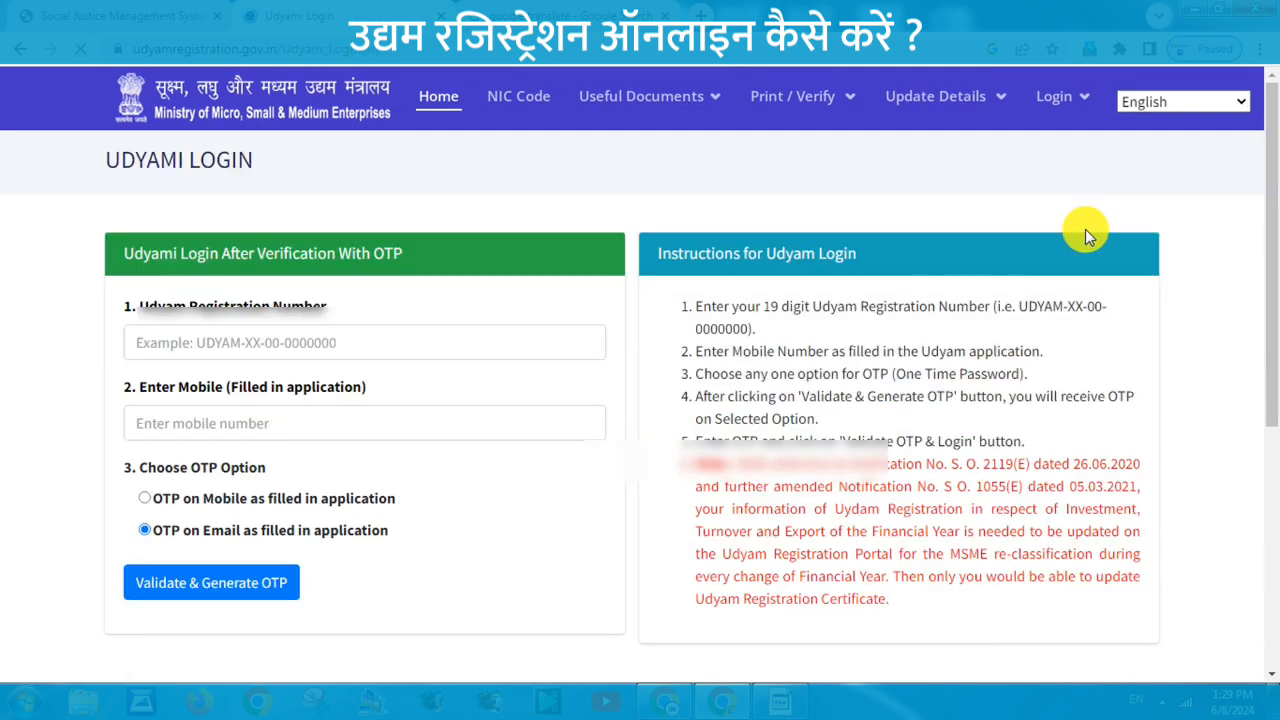
Fill in the Udyam registration number and registered mobile number, choosing OTP on Mobile.
click(203, 343)
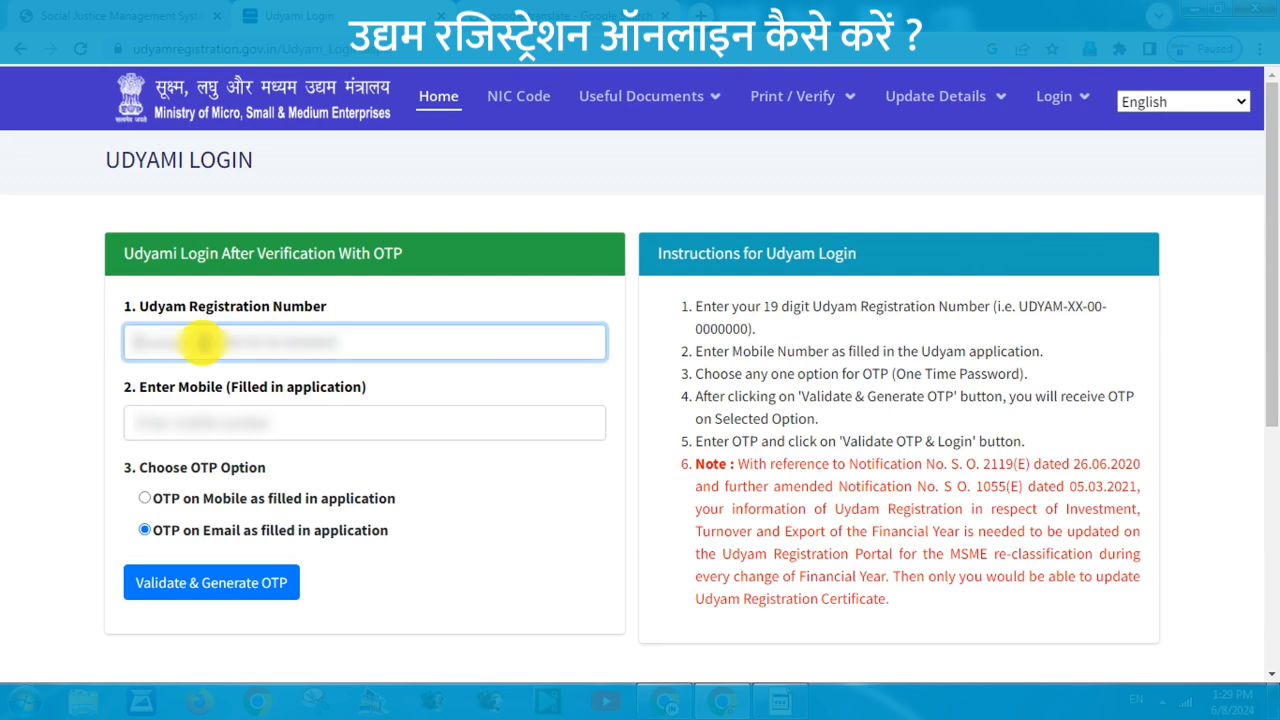
key(ctrl+v)
click(173, 421)
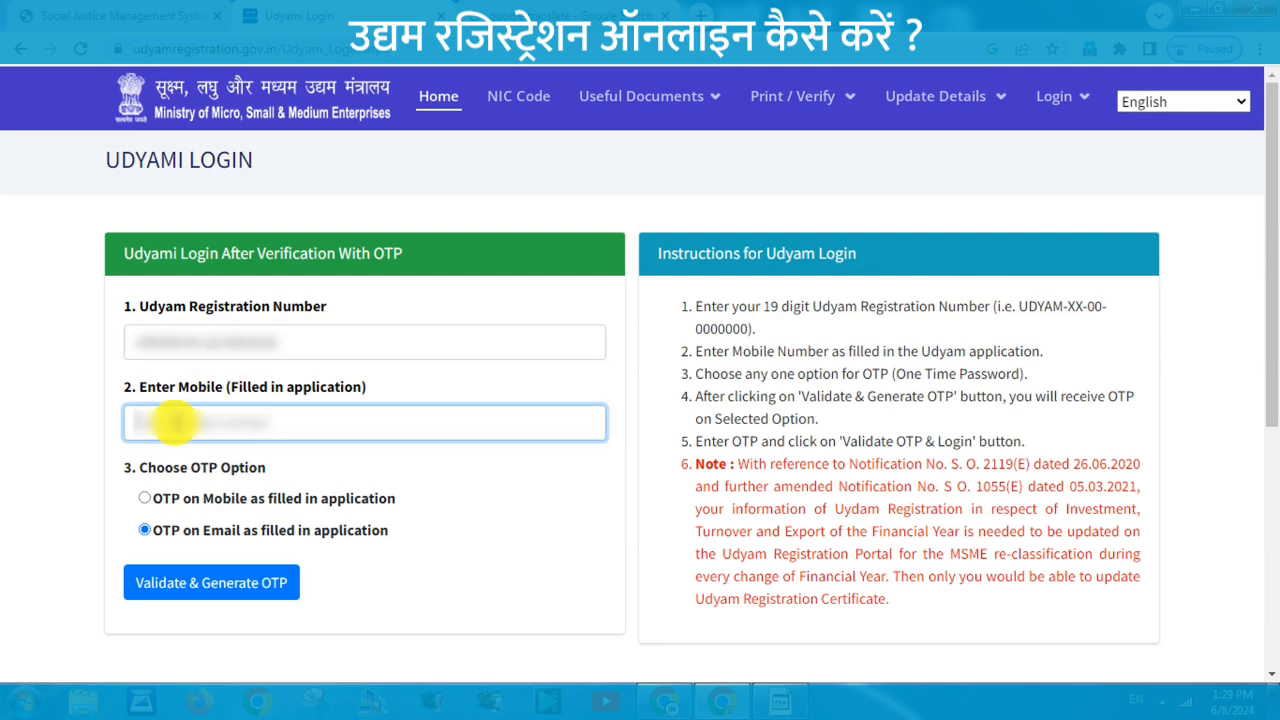
text(98)
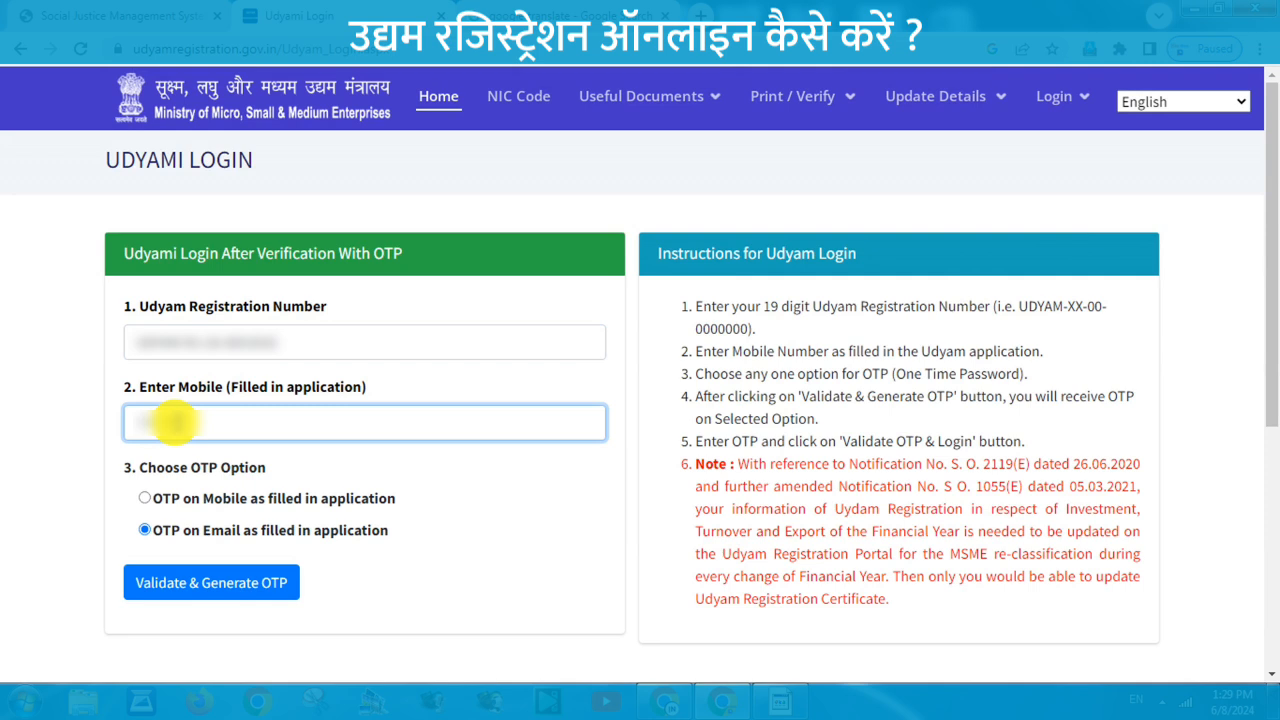
text(00)
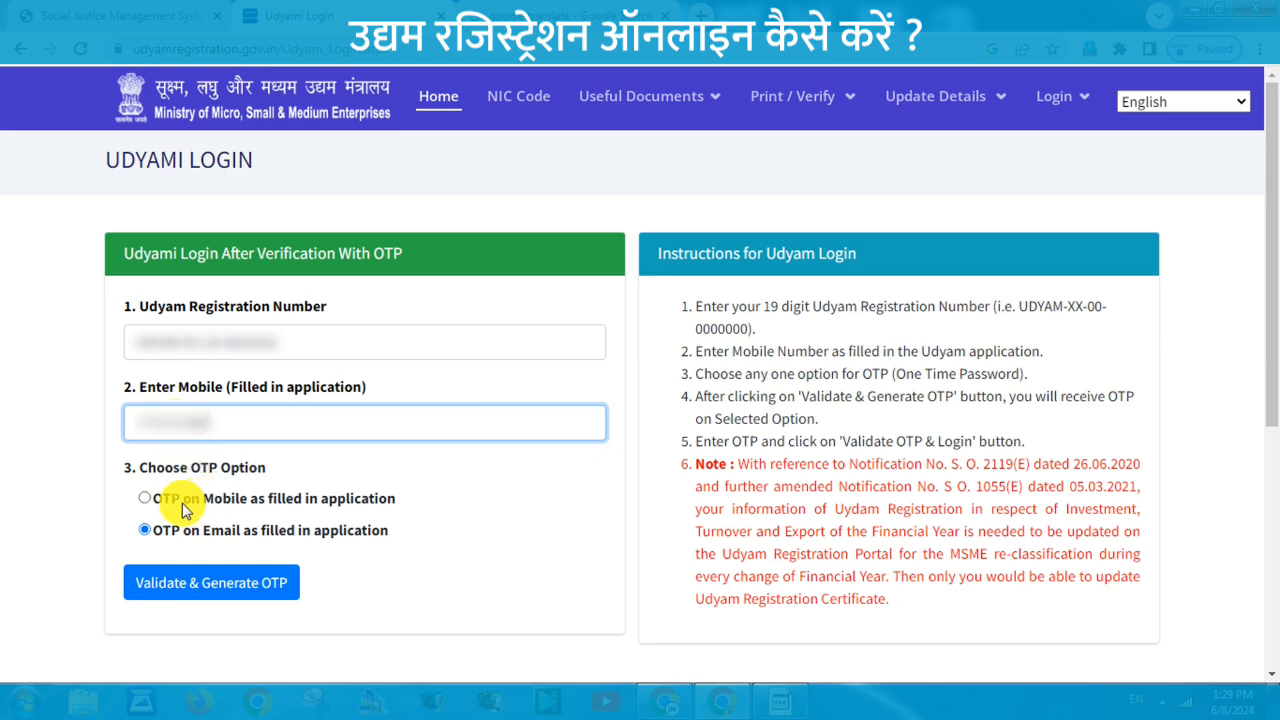
click(144, 498)
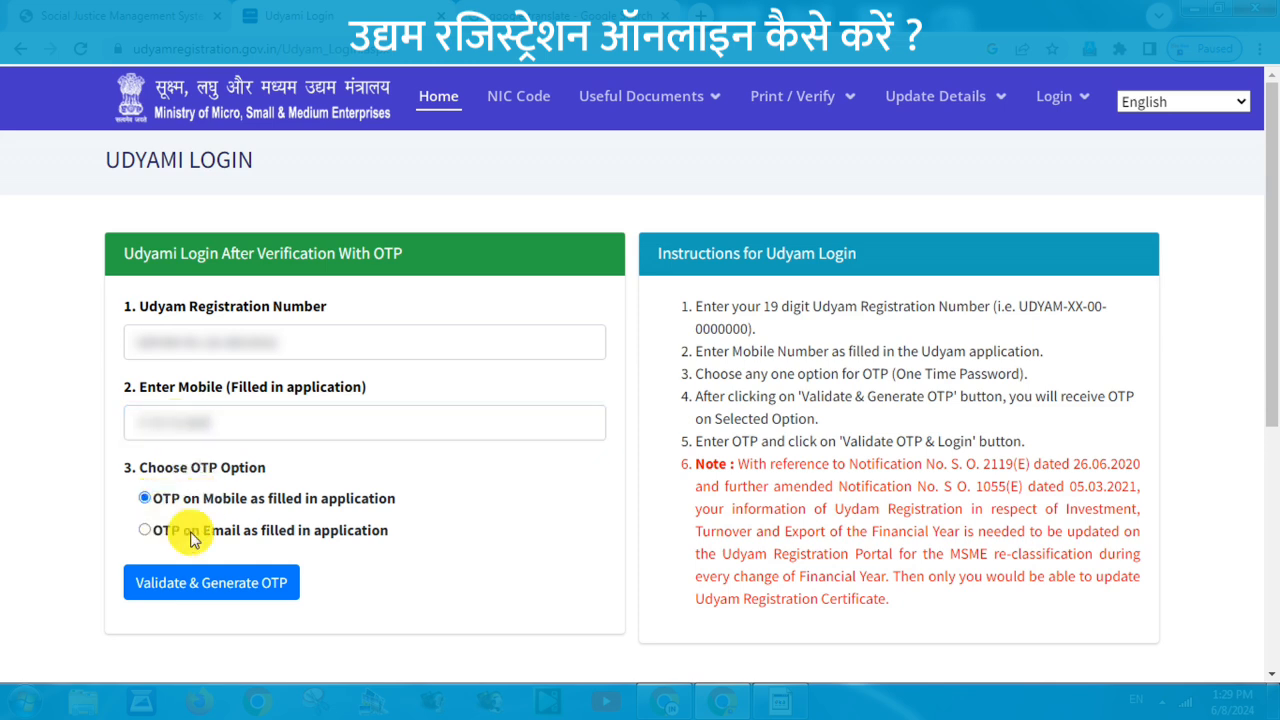
Generate and enter the login OTP, then open the Udyam certificate in print preview.
click(250, 592)
click(168, 610)
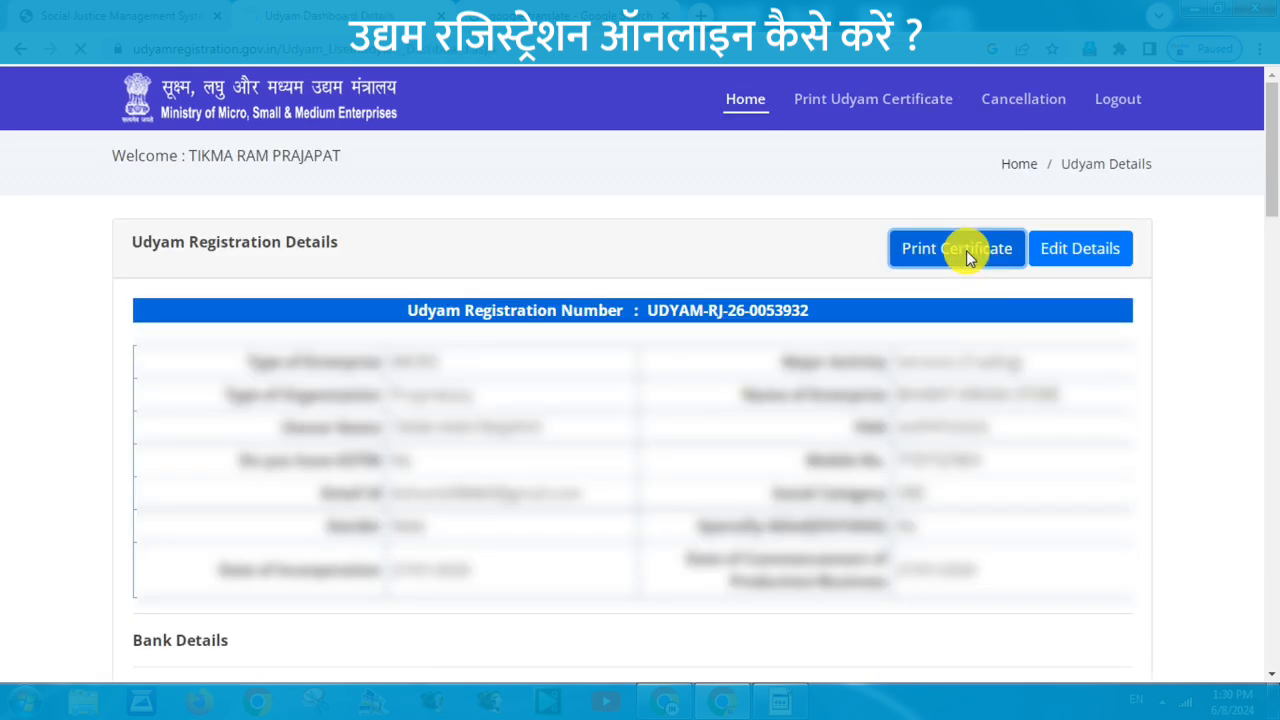
click(966, 250)
click(544, 89)
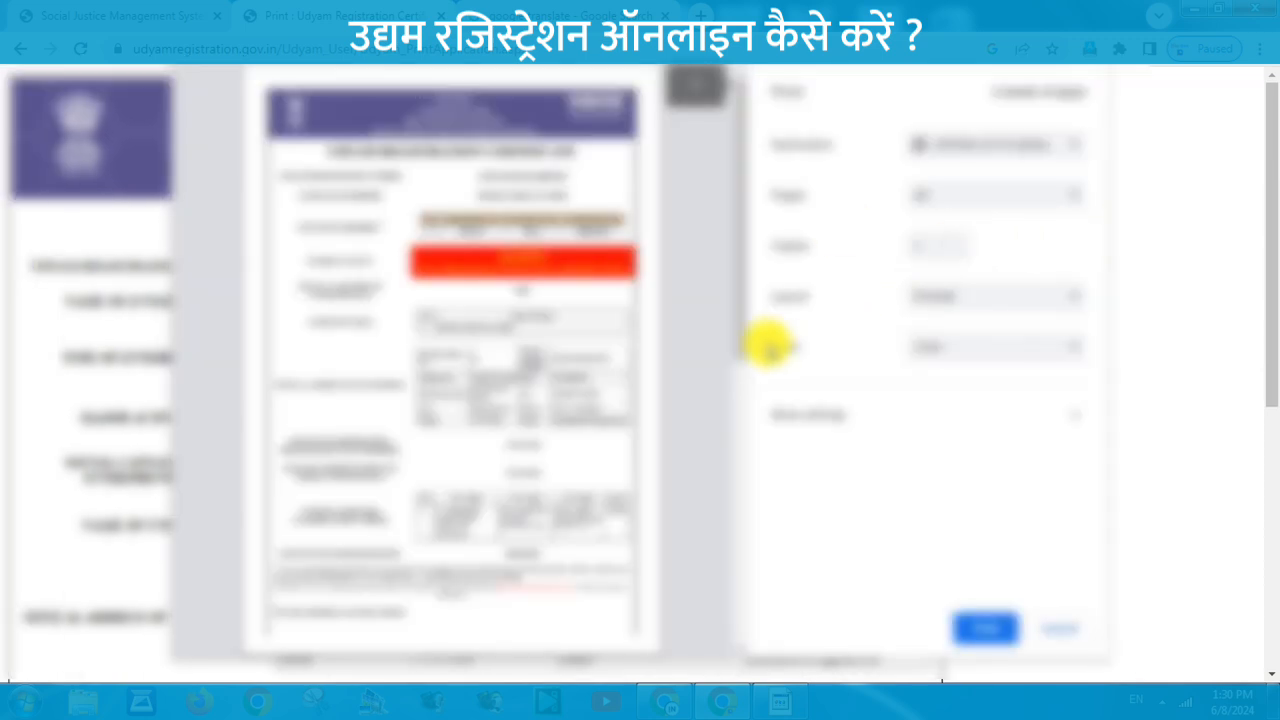
Under More settings, set the print scale to Custom with a value of 80.
drag(734, 323, 749, 534)
click(814, 412)
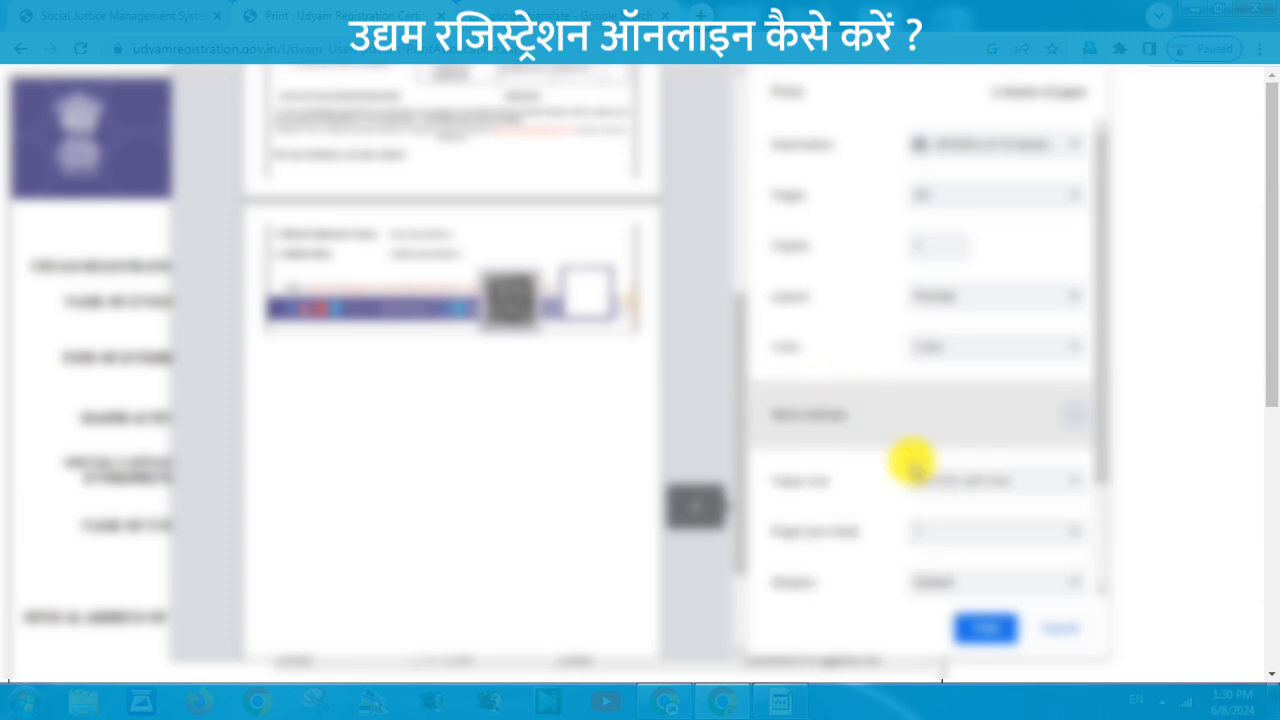
drag(1100, 400, 1105, 545)
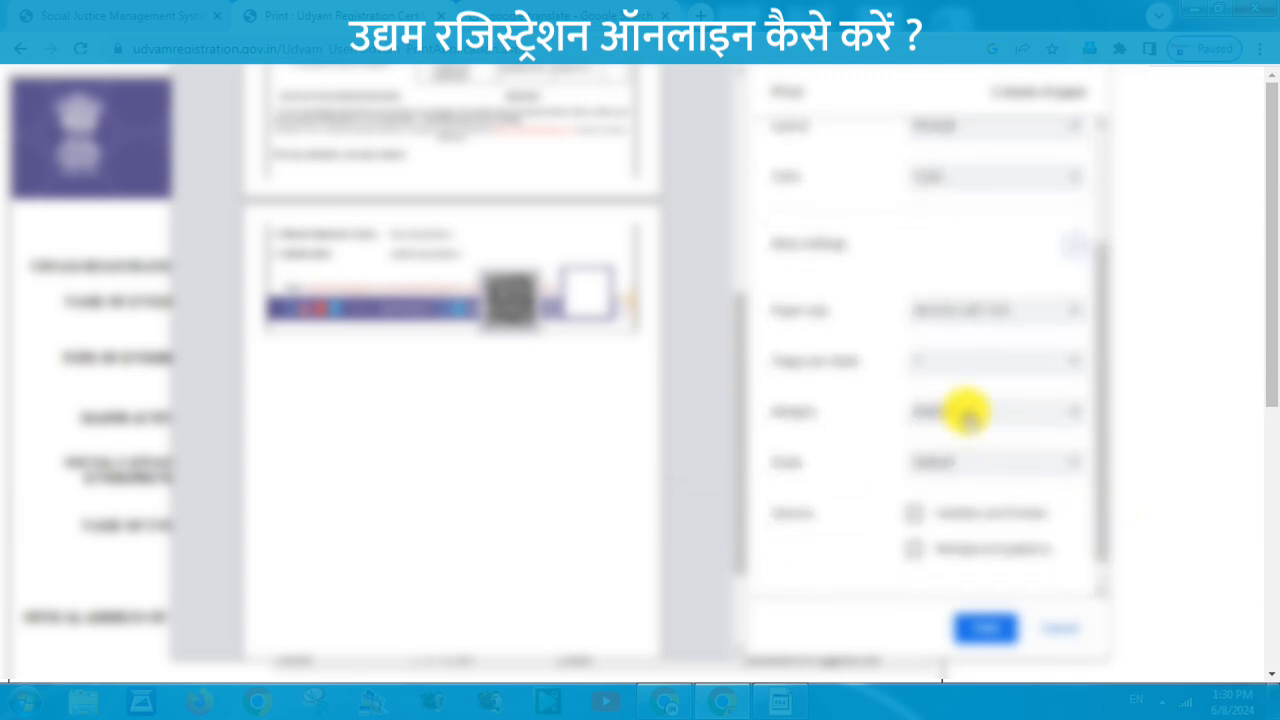
click(980, 460)
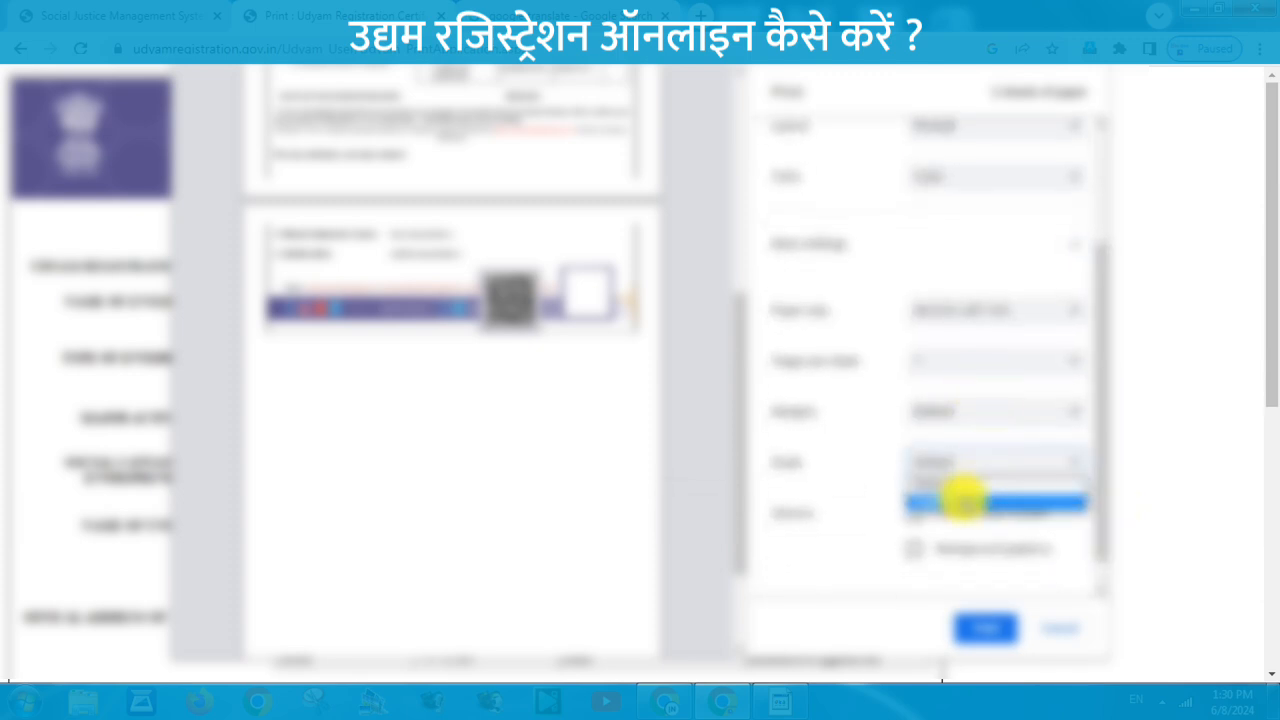
click(965, 502)
drag(906, 507, 900, 507)
text(80)
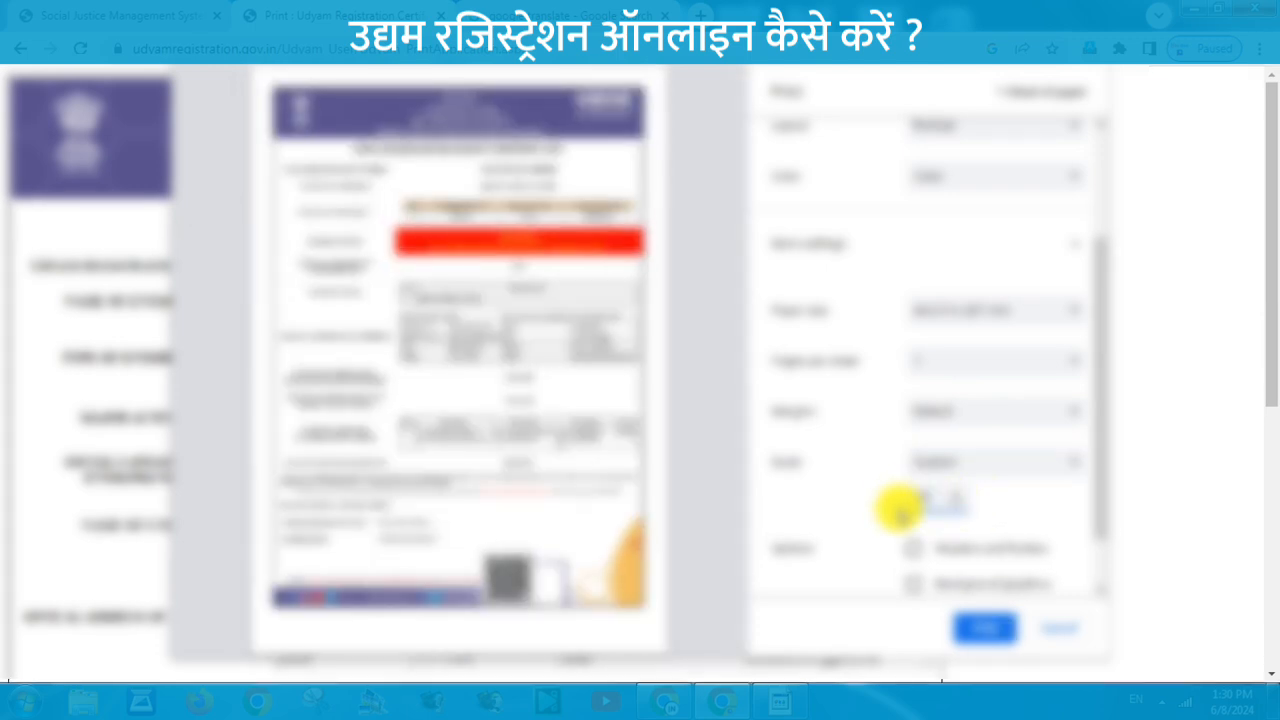